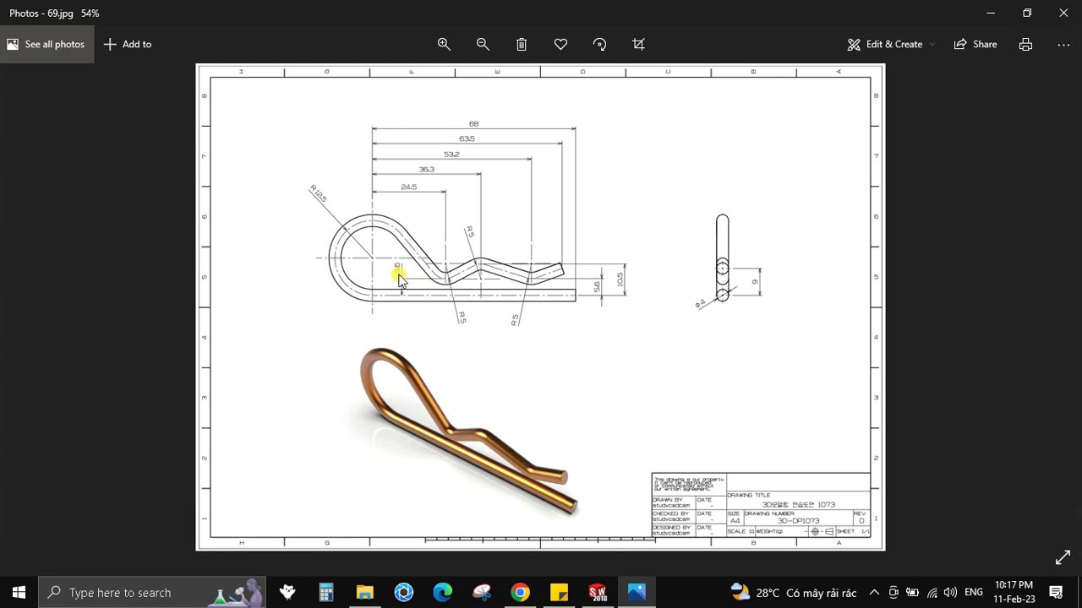
- Zoom the R-clip drawing, then start a new sketch on Part3's Front Plane
scroll(398, 279, "up", 1, "ctrl")
scroll(519, 212, "up", 1)
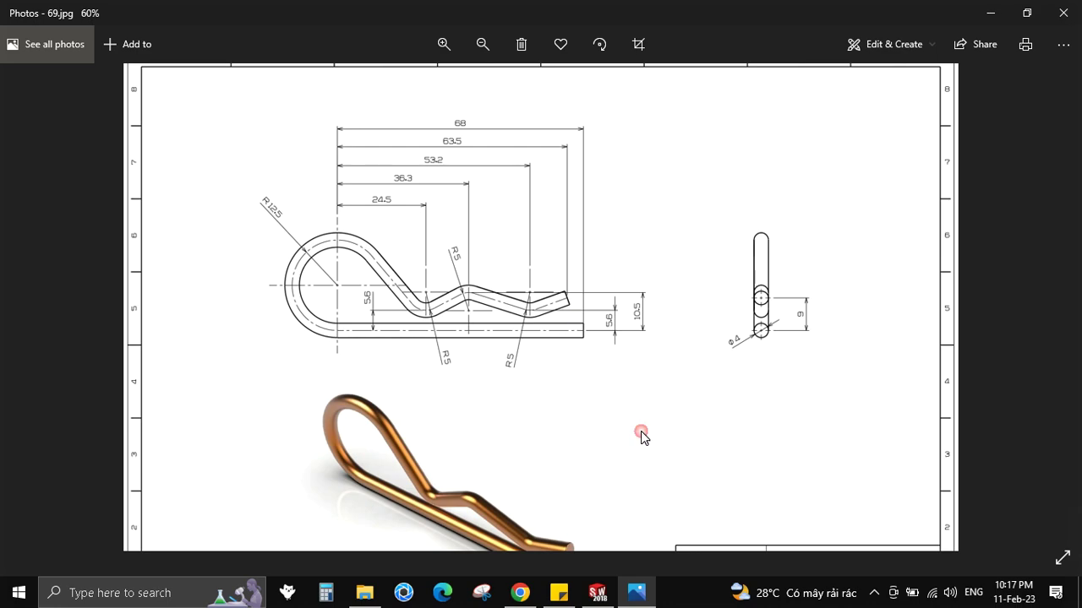
left_click(598, 592)
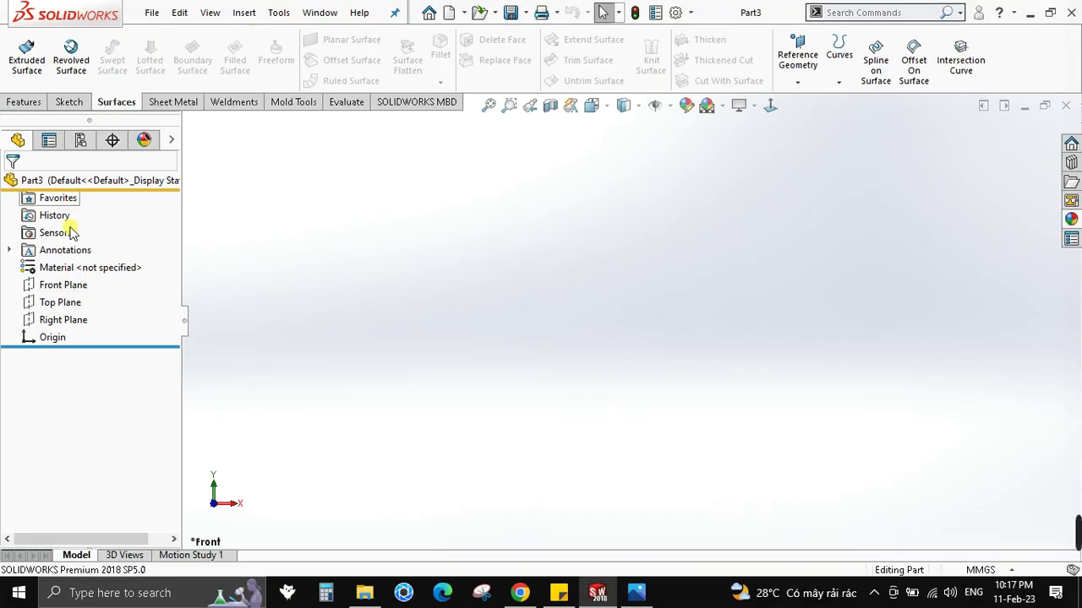
left_click(51, 285)
right_click(591, 291)
left_click(615, 272)
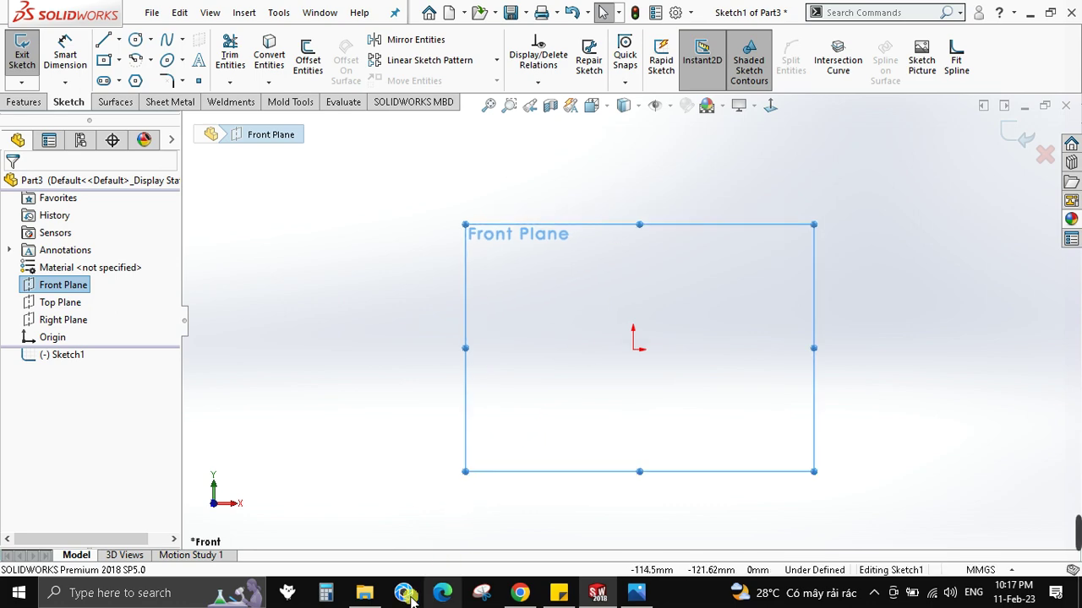
- Browse the reference drawings folder, then return to the new SolidWorks sketch
left_click(364, 592)
scroll(634, 400, "down", 10)
scroll(640, 410, "down", 3)
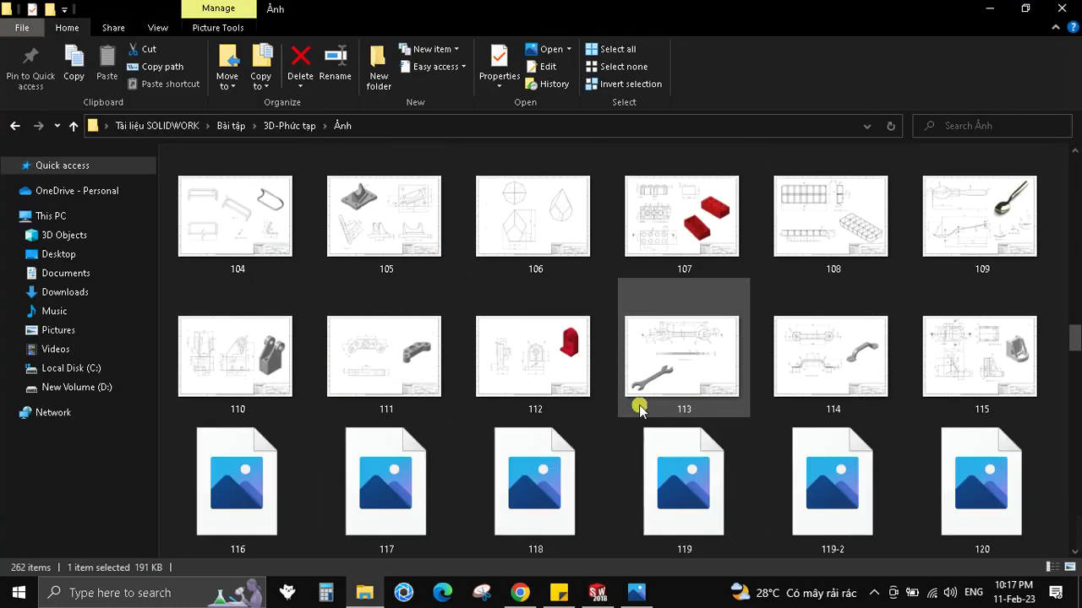
scroll(639, 410, "up", 5)
scroll(640, 410, "up", 2)
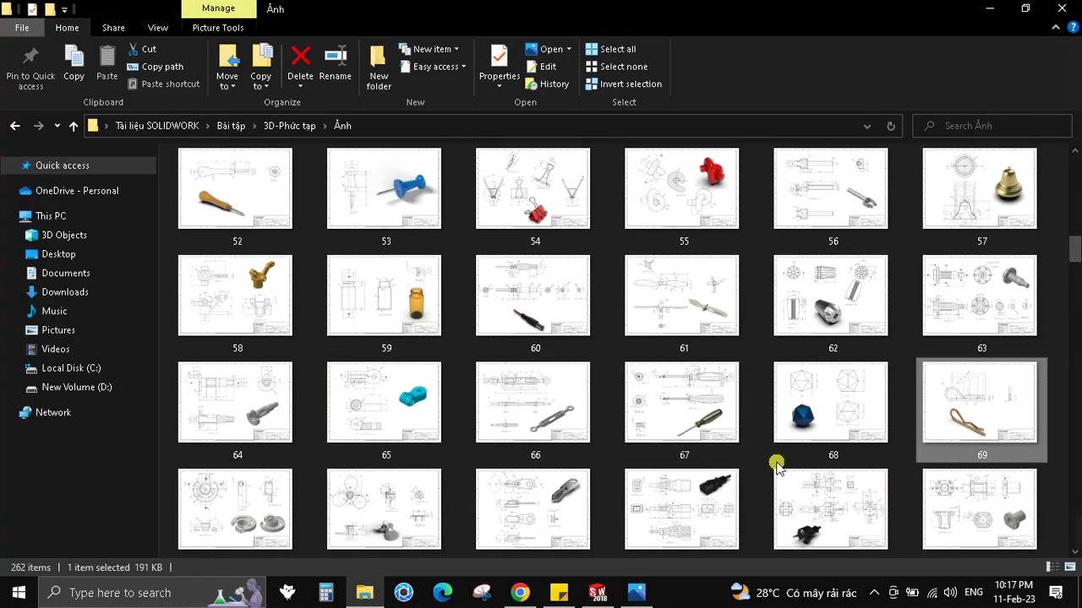
key("alt+Tab")
- Draw a horizontal line leftward from the origin and a tangent arc rising off its left end
left_click(101, 40)
left_click(634, 349)
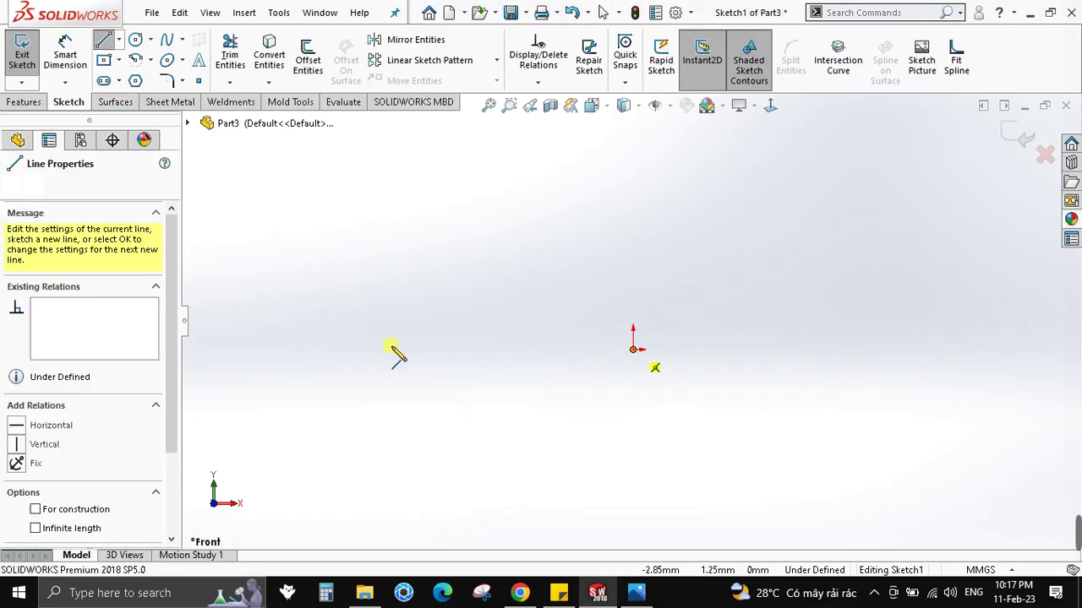
double_click(393, 349)
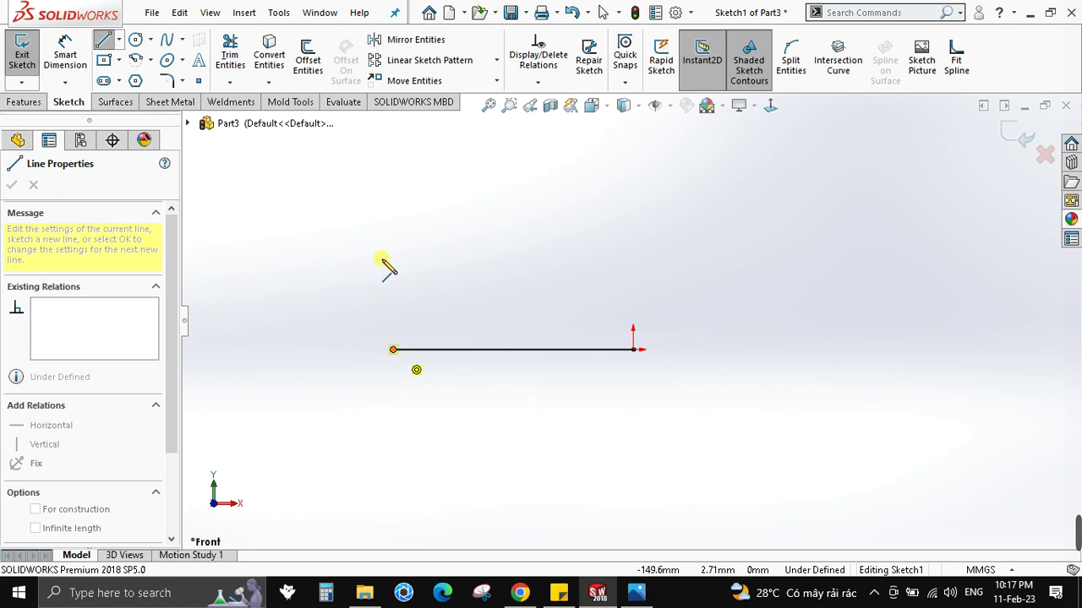
key("a")
left_click(427, 245)
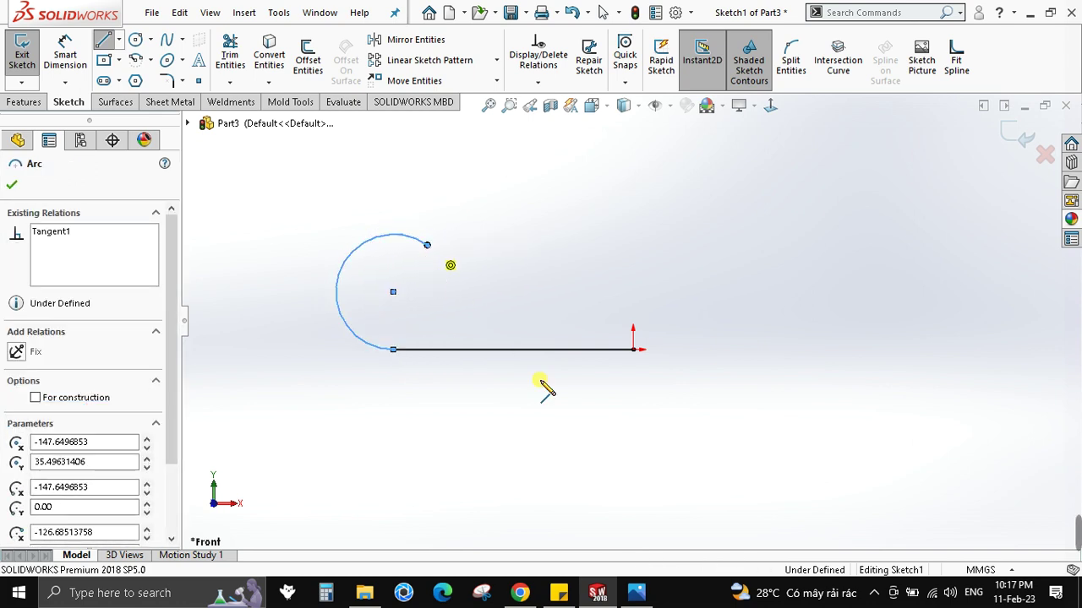
left_click(636, 592)
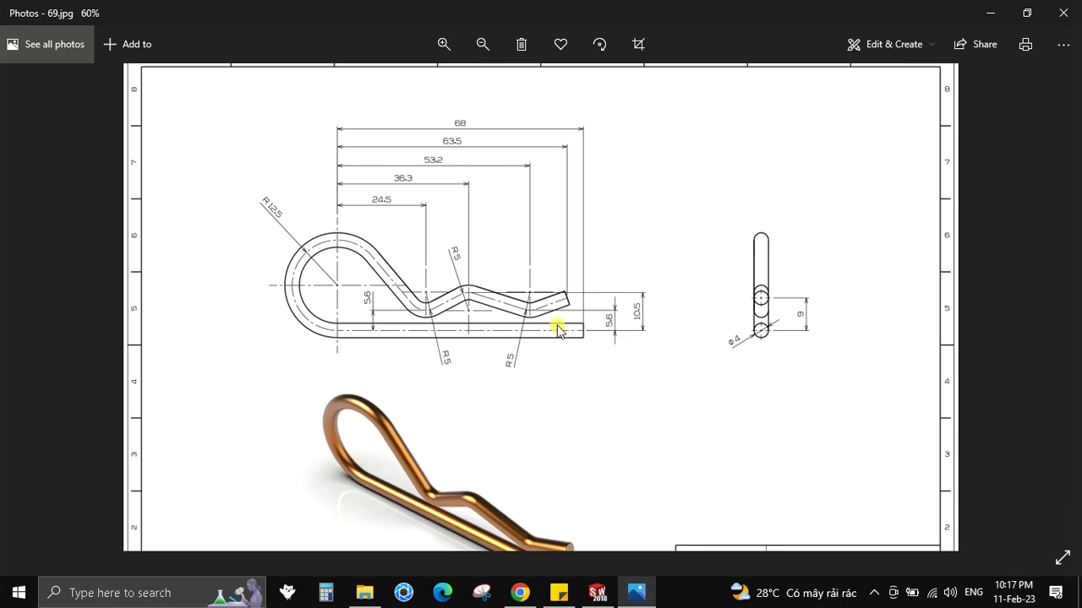
scroll(524, 300, "up", 1)
scroll(526, 301, "up", 3)
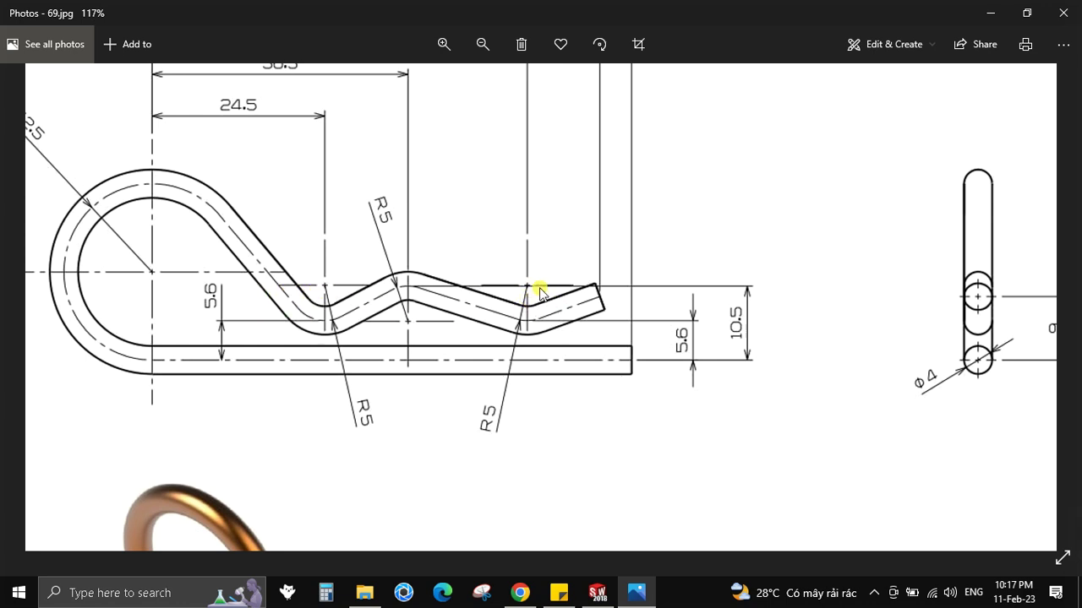
scroll(534, 289, "down", 1)
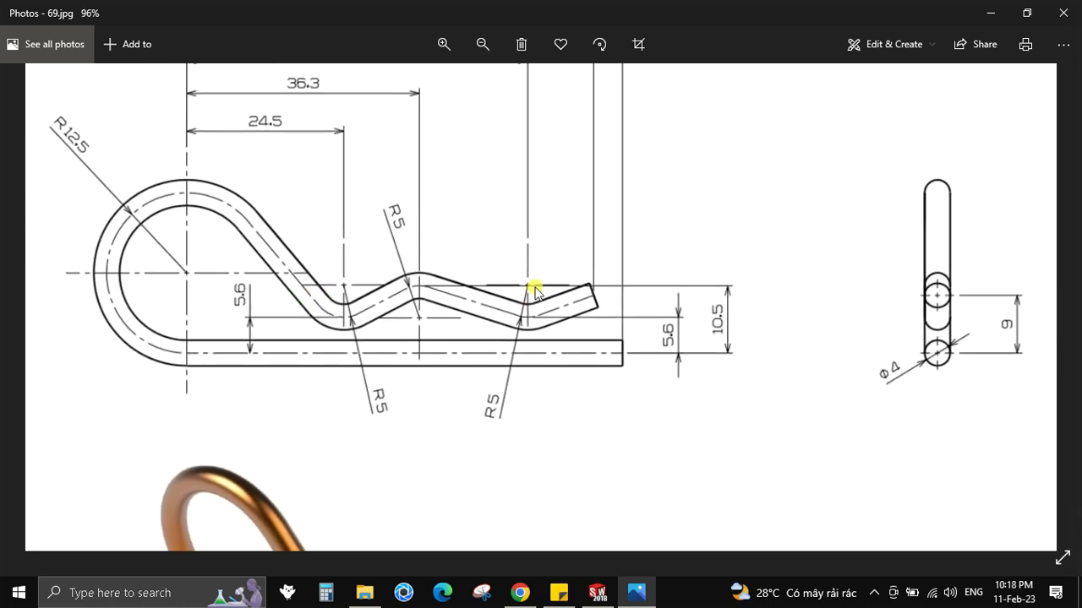
scroll(534, 289, "down", 2)
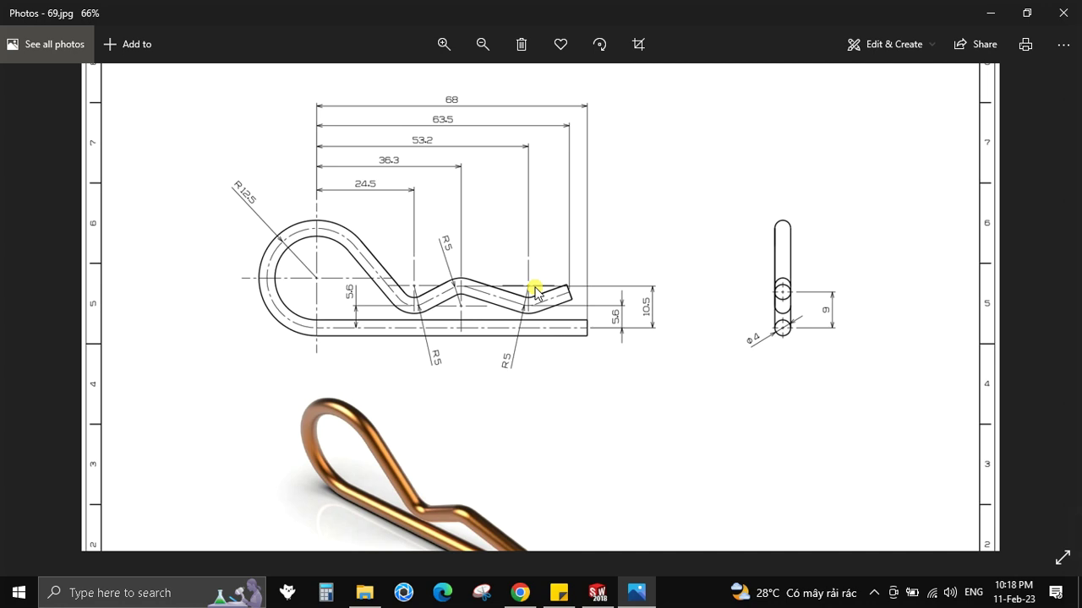
key("alt+Tab")
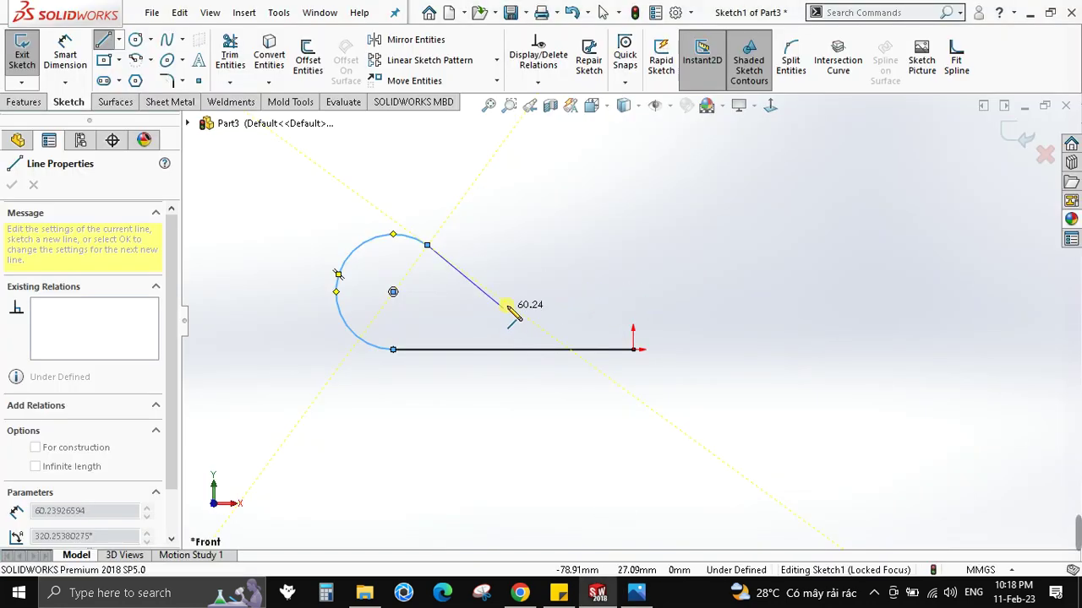
- Extend the path from the arc with a sloped line and zigzag lines, then fit the sketch in view
left_click(496, 295)
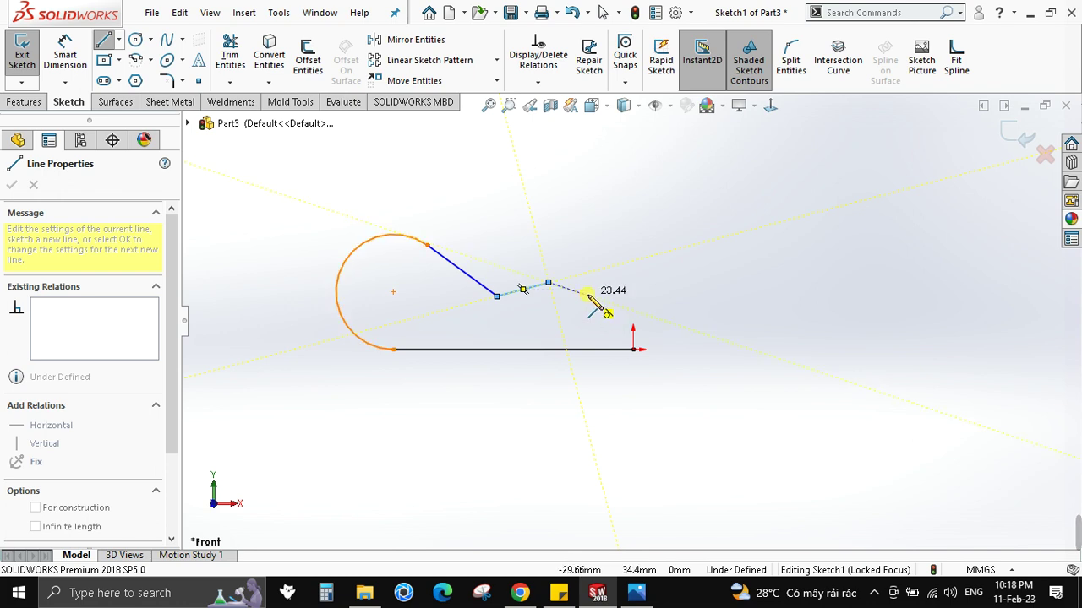
left_click(590, 296)
left_click(633, 285)
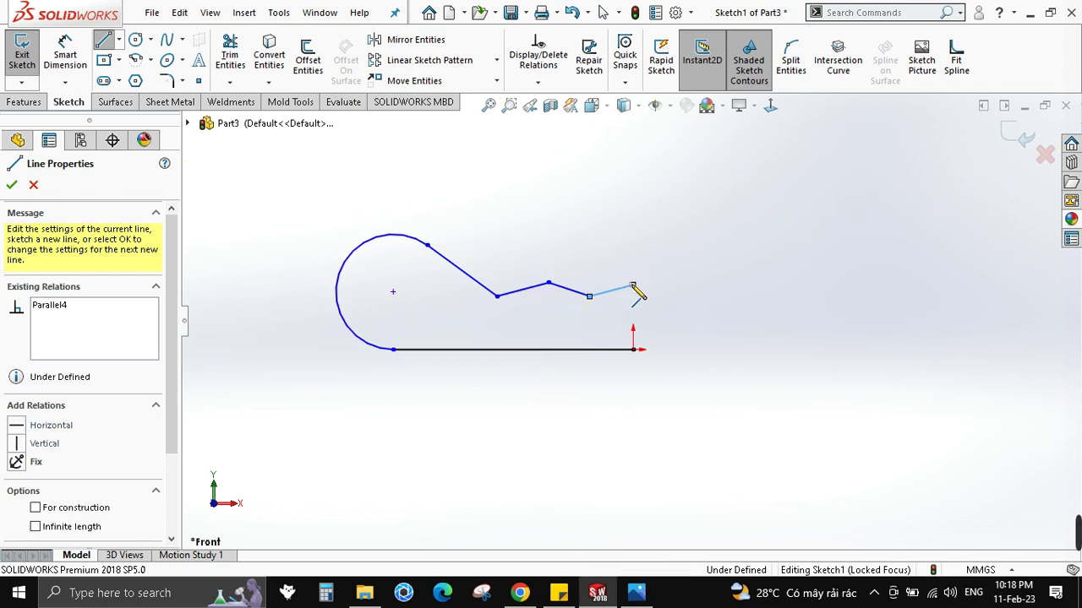
key("Escape")
key("f")
key("alt+Tab")
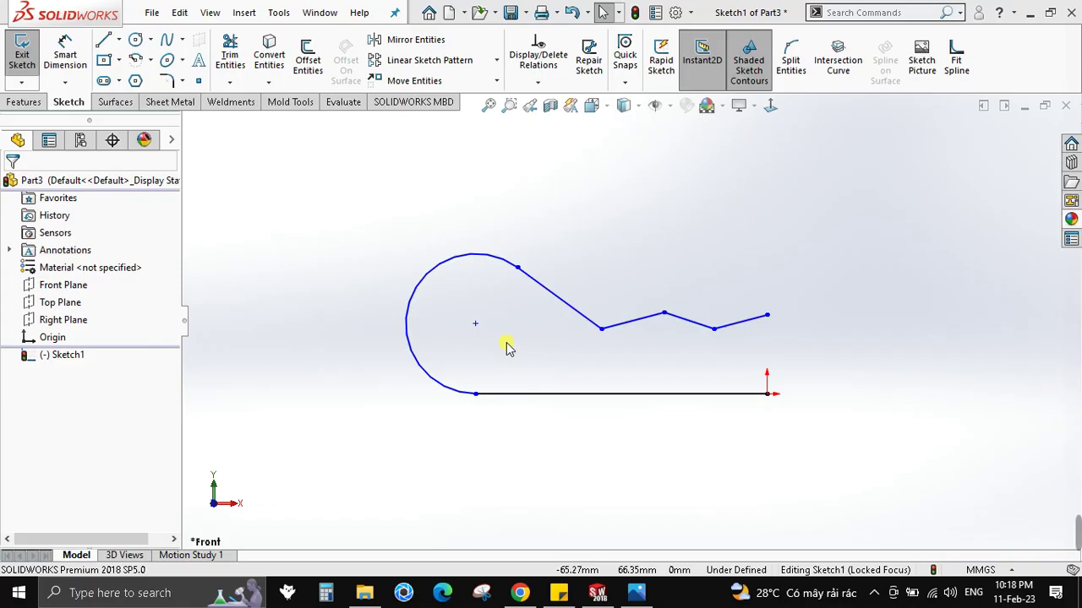
- Dimension the loop arc's centre 68 mm horizontally from the origin
key("d")
left_click(475, 323)
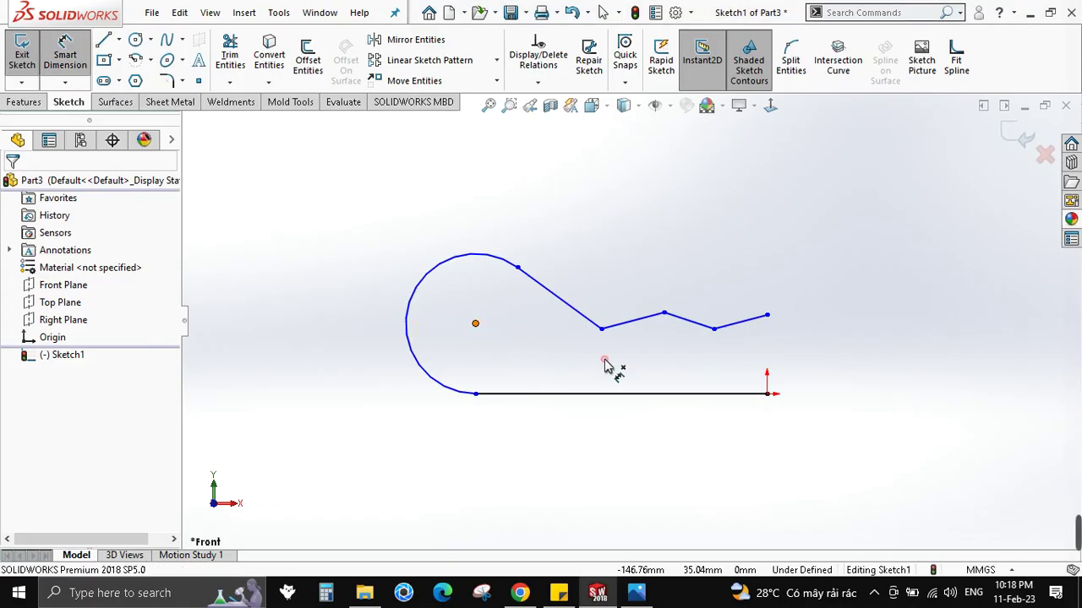
left_click(768, 395)
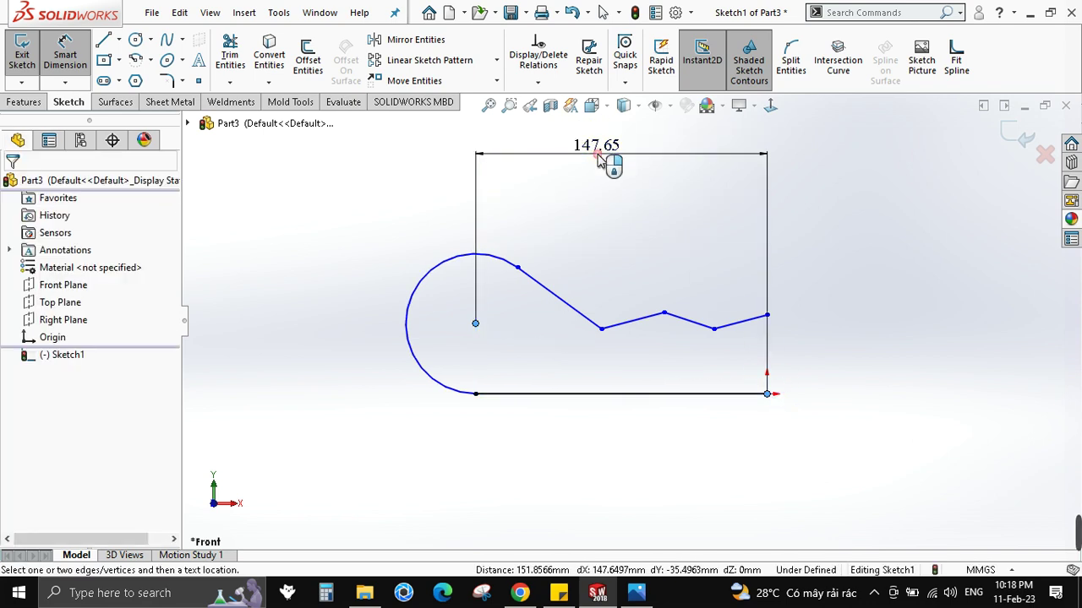
left_click(597, 159)
type("68")
key("Return")
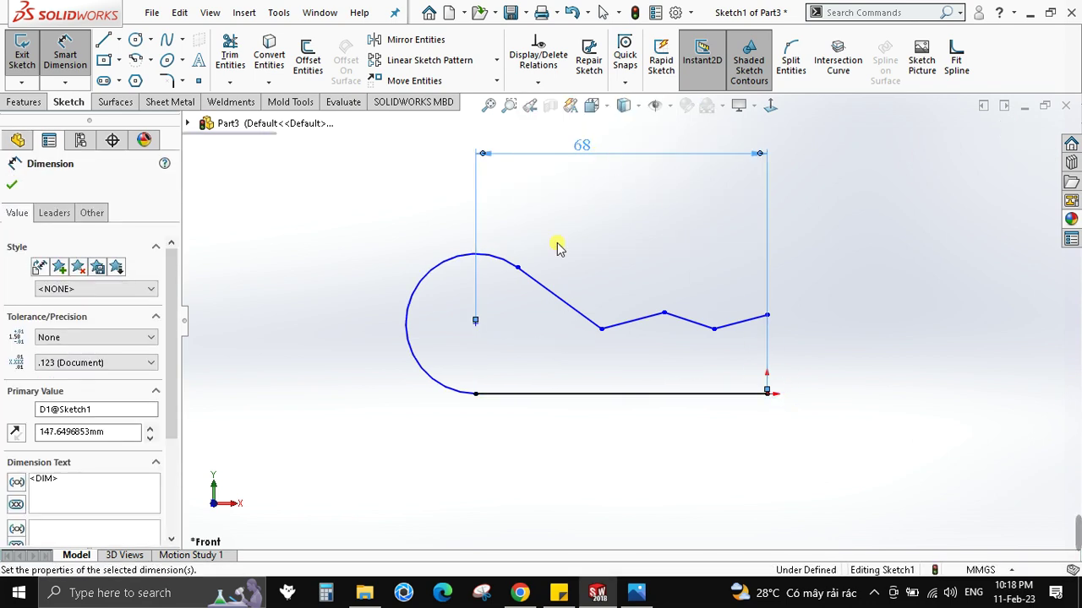
key("alt+Tab")
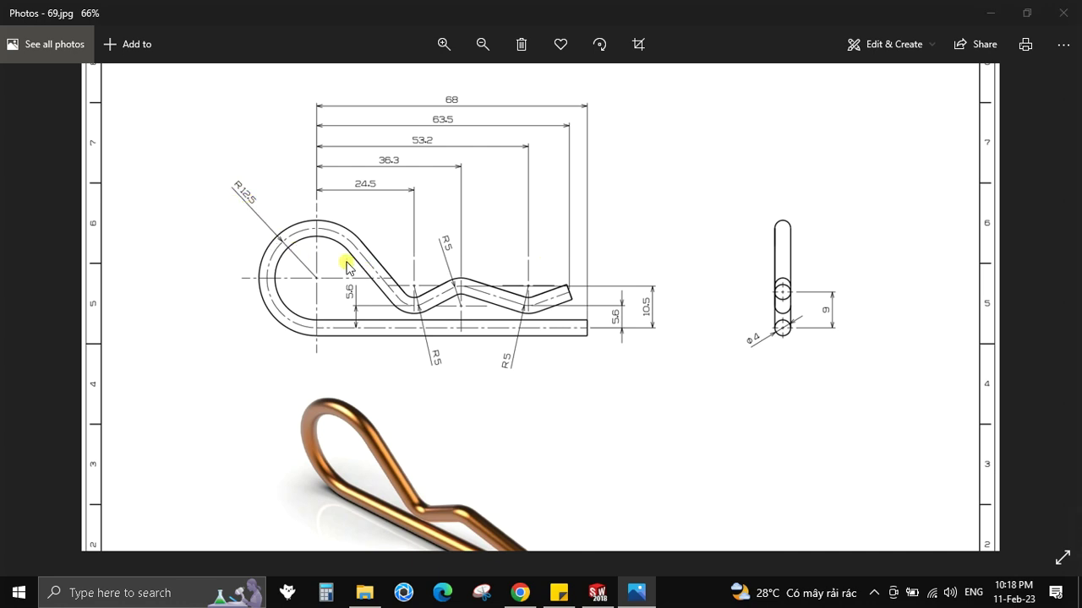
- Give the loop arc a 12.5 mm radius dimension
key("alt+Tab")
key("Escape")
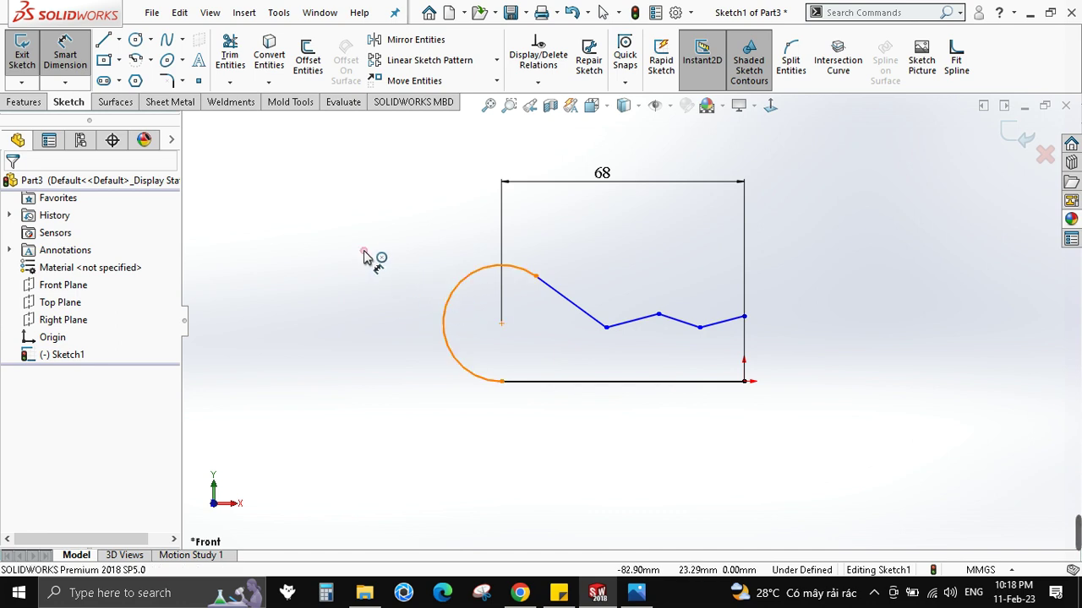
left_click(448, 294)
left_click(364, 247)
key("Return")
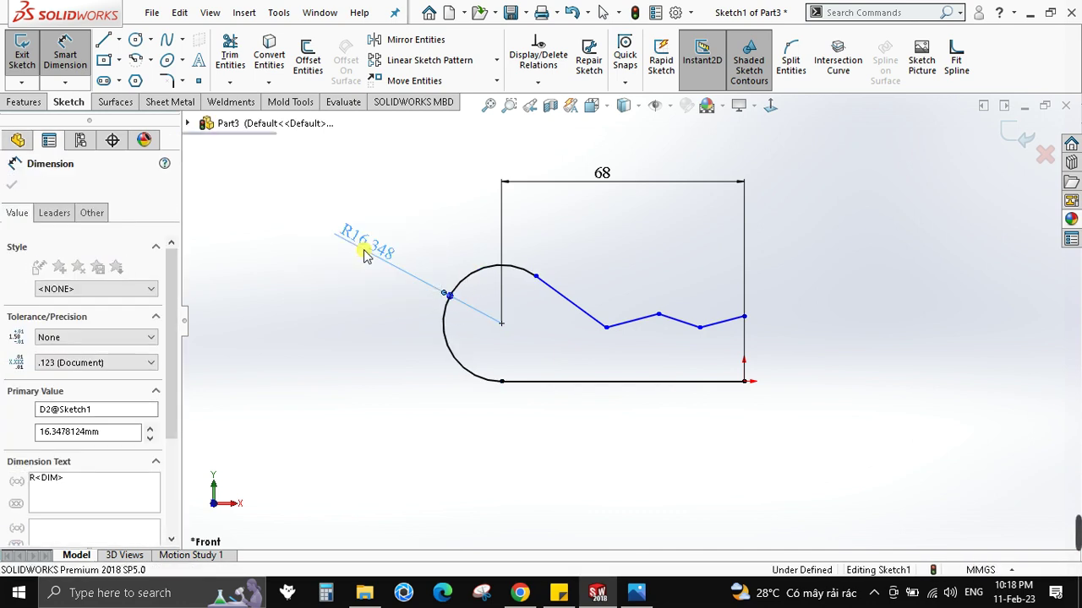
key("alt+Tab")
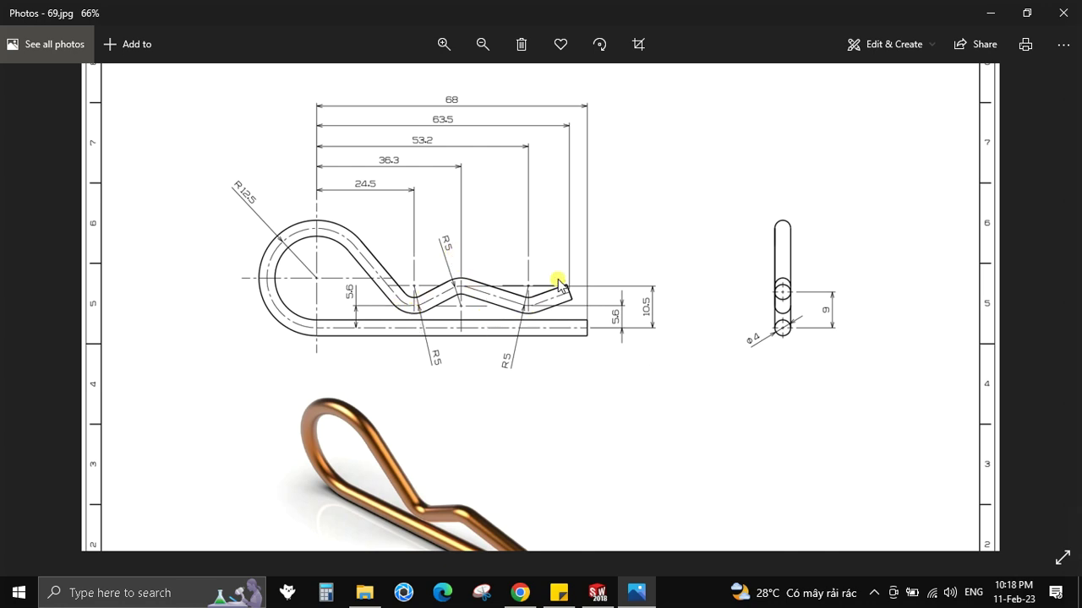
key("alt+Tab")
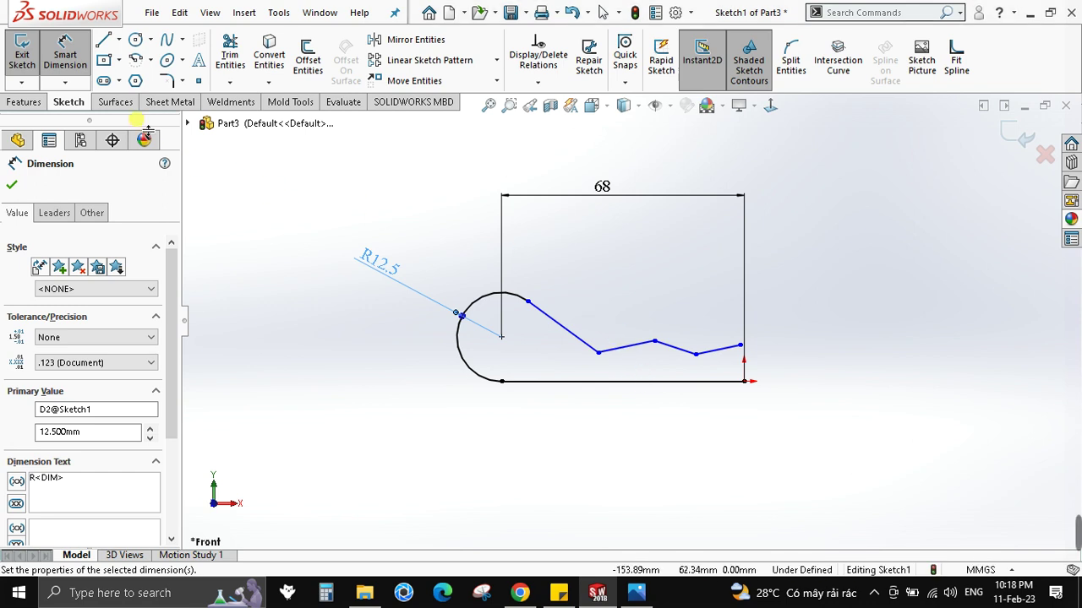
- Apply 5 mm sketch fillets to the zigzag corner vertices
left_click(167, 82)
type("5")
left_click(596, 351)
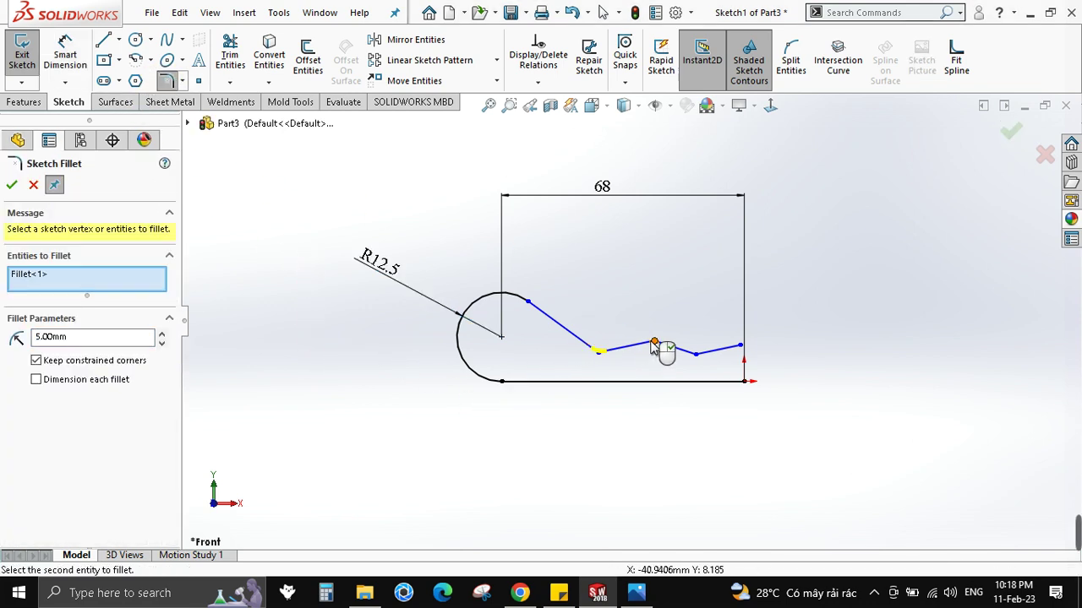
left_click(654, 342)
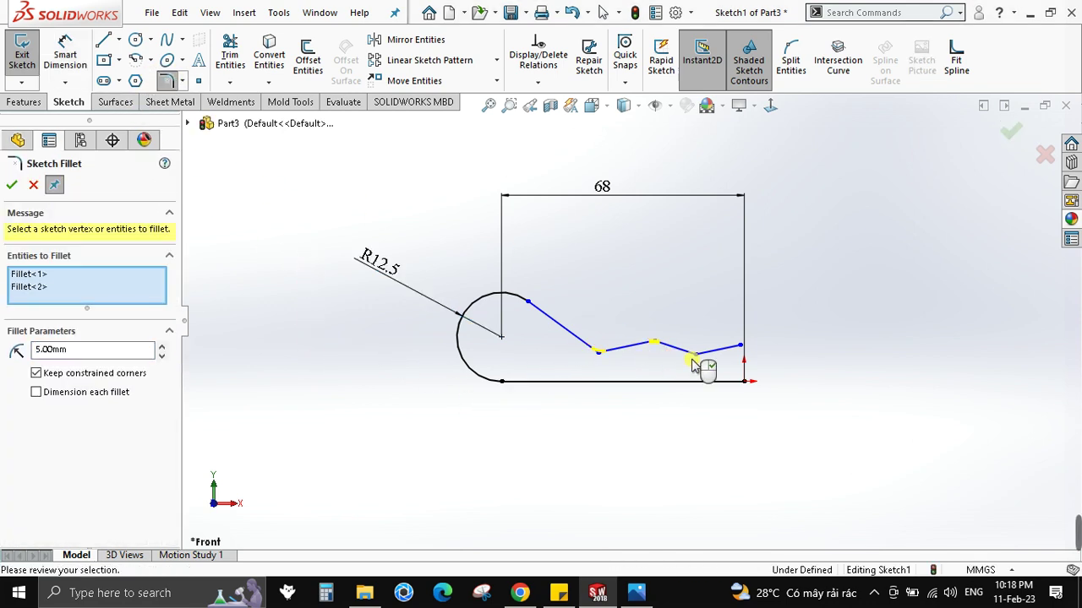
left_click(11, 184)
key("Escape")
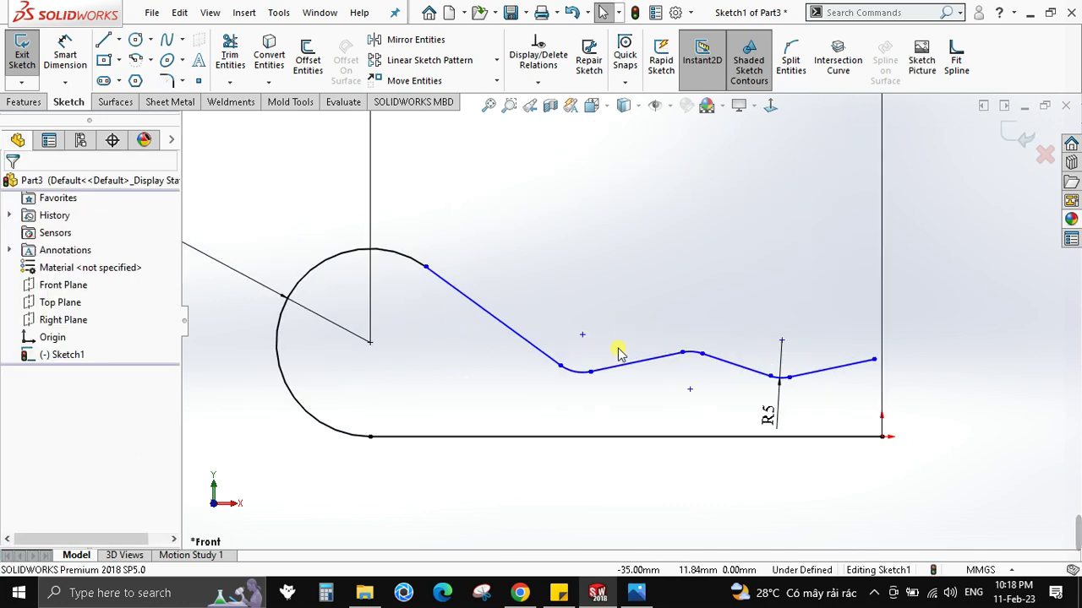
key("alt+Tab")
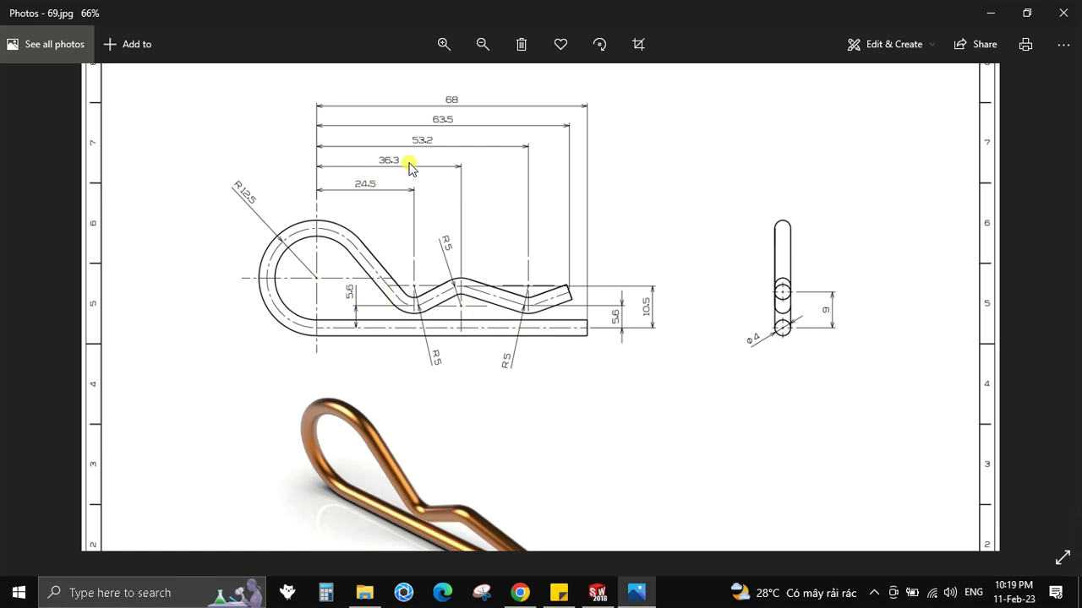
- Check the R-clip dimensions on the drawing, then pick the loop centre in the sketch
scroll(408, 161, "up", 1)
scroll(418, 135, "down", 1)
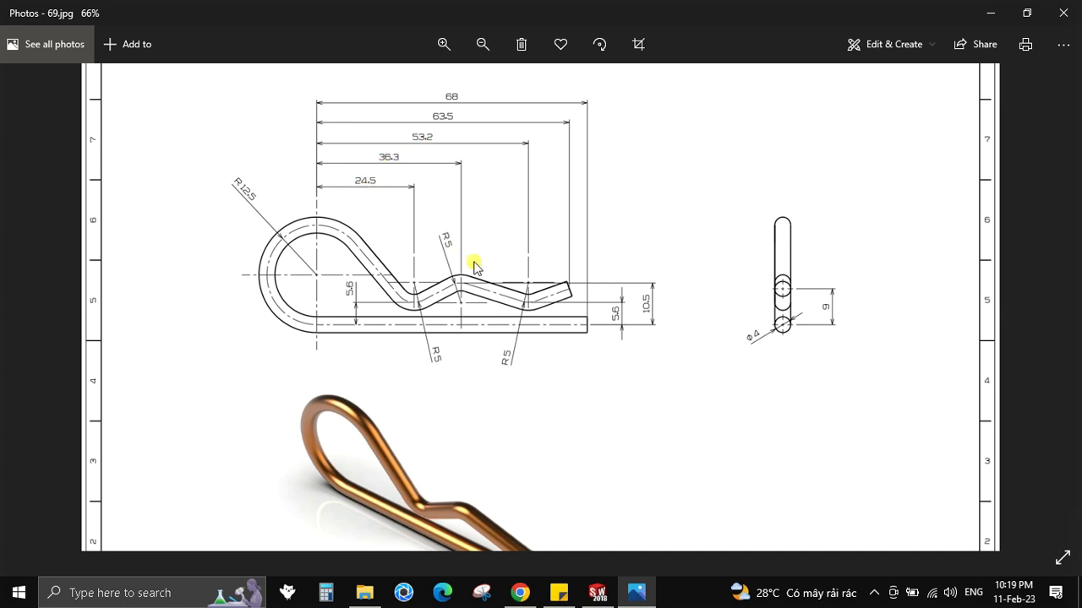
key("alt+Tab")
left_click(369, 342)
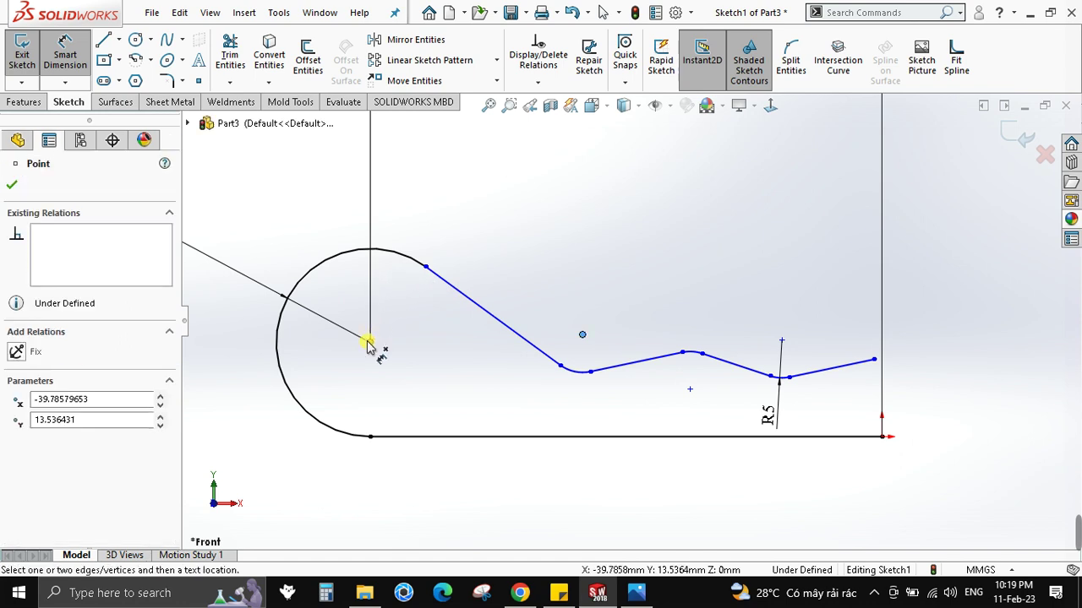
- Dimension the first two bend points 24.5 mm and 36.3 mm from the loop centre
key("z")
left_click(538, 279)
type("24.5")
key("Return")
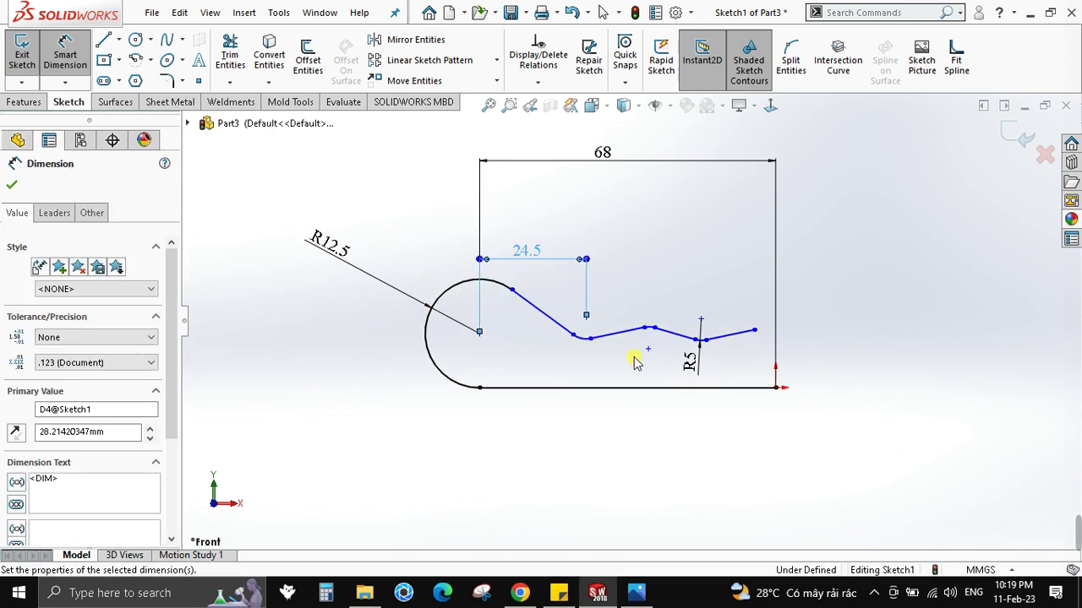
left_click(647, 349)
left_click(479, 333)
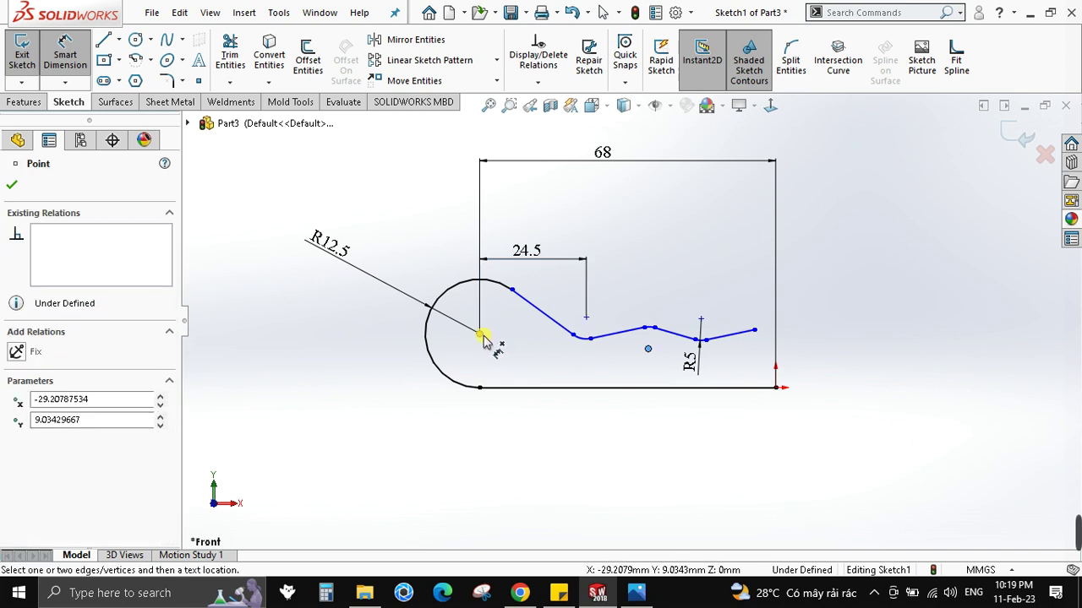
left_click(545, 230)
type("36.3")
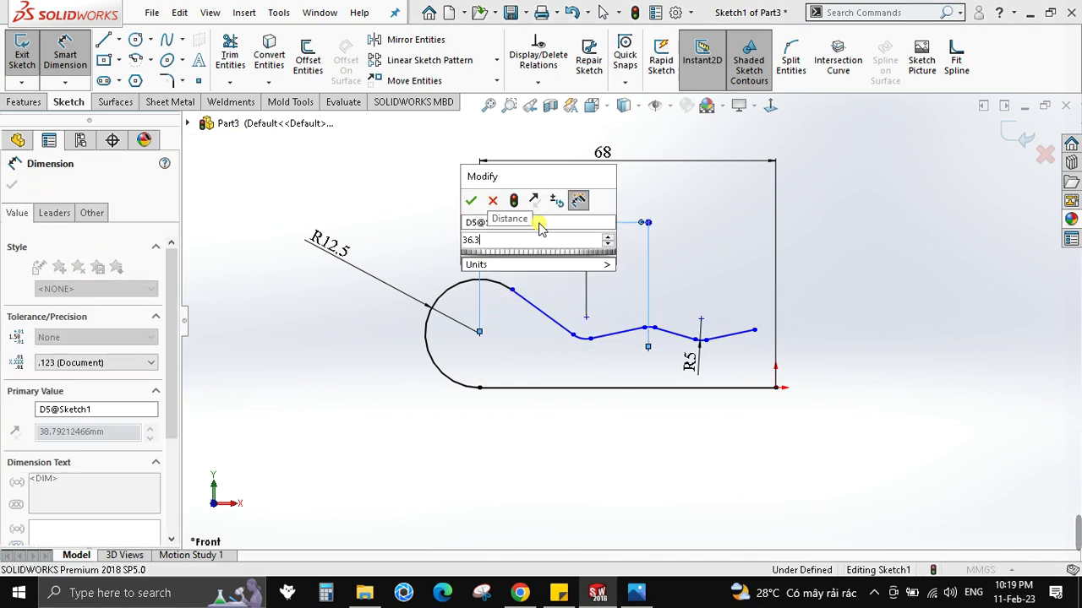
key("Return")
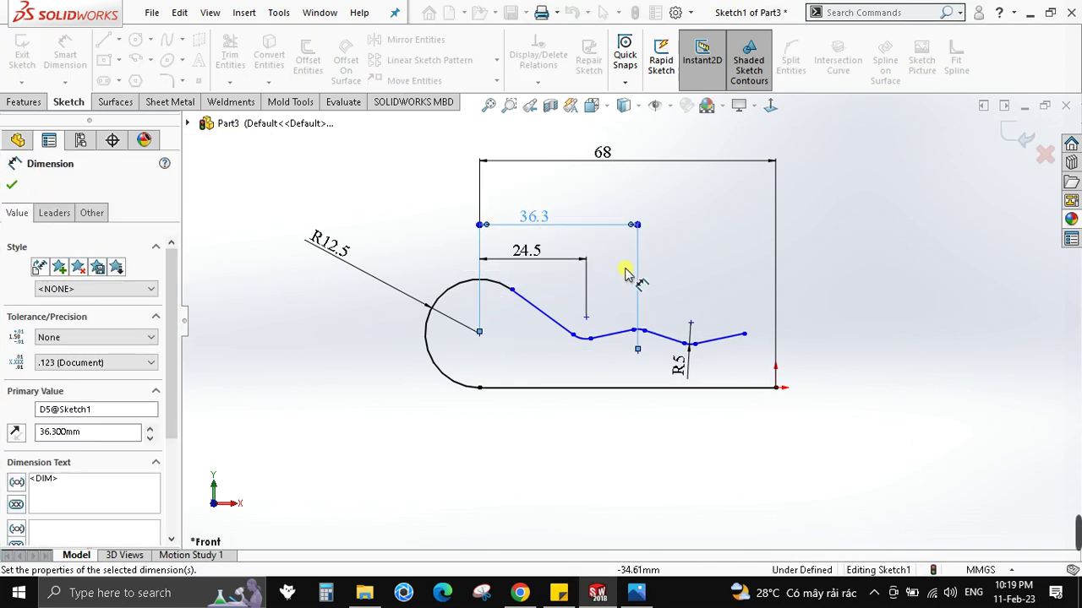
- After checking the drawing, set the third bend point 53.2 mm from the loop centre
key("alt+Tab")
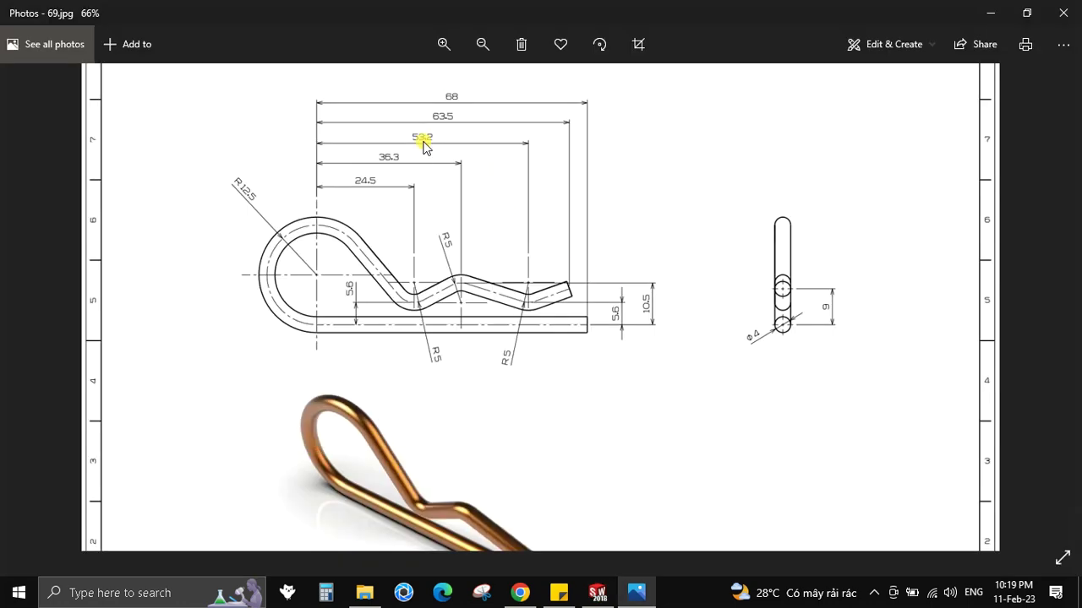
key("alt+Tab")
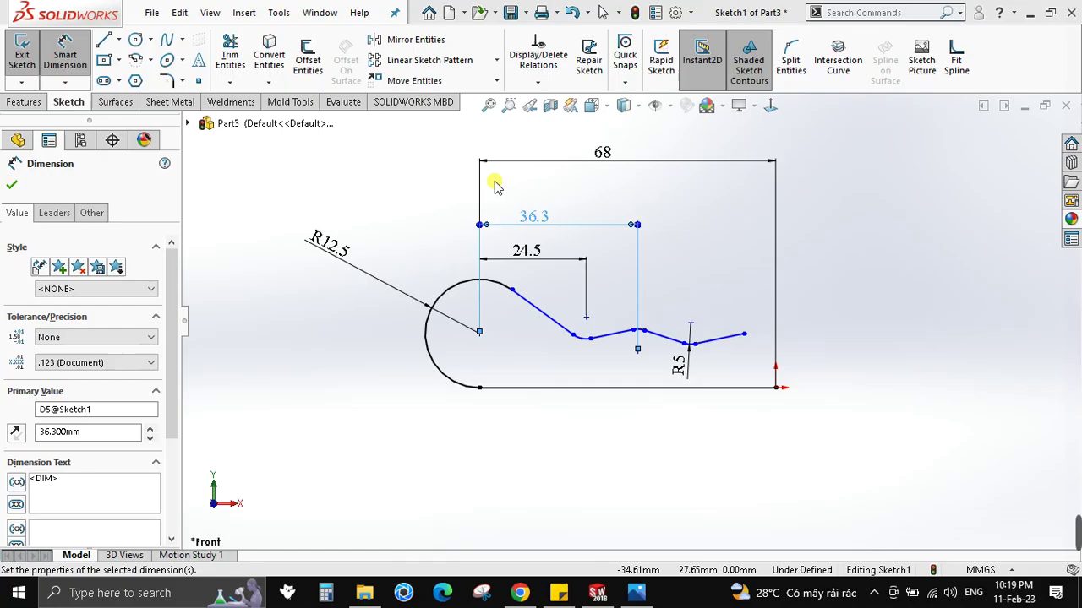
left_click(479, 332)
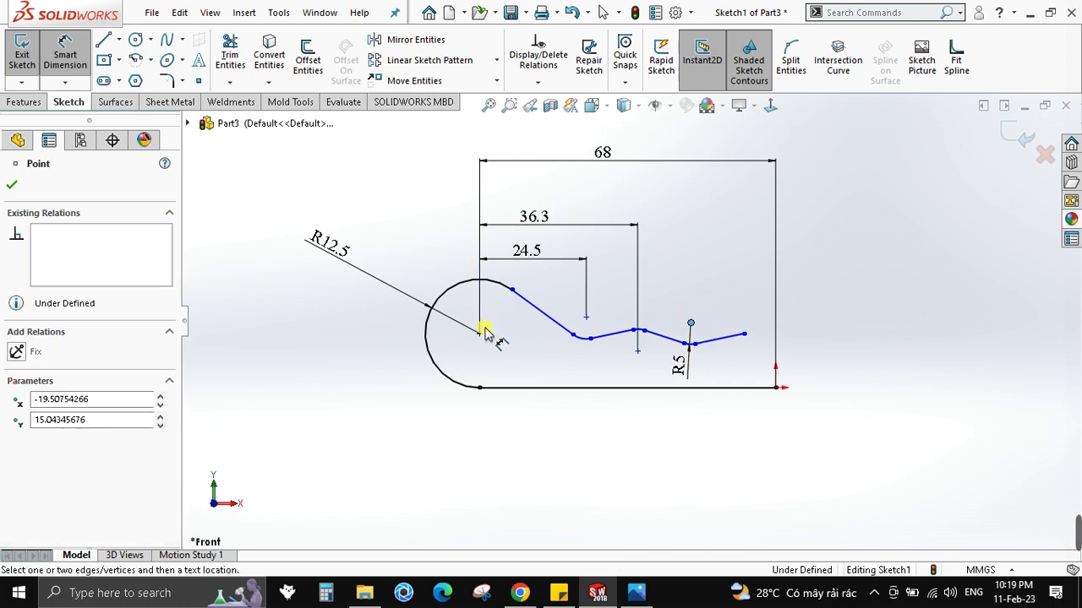
left_click(690, 323)
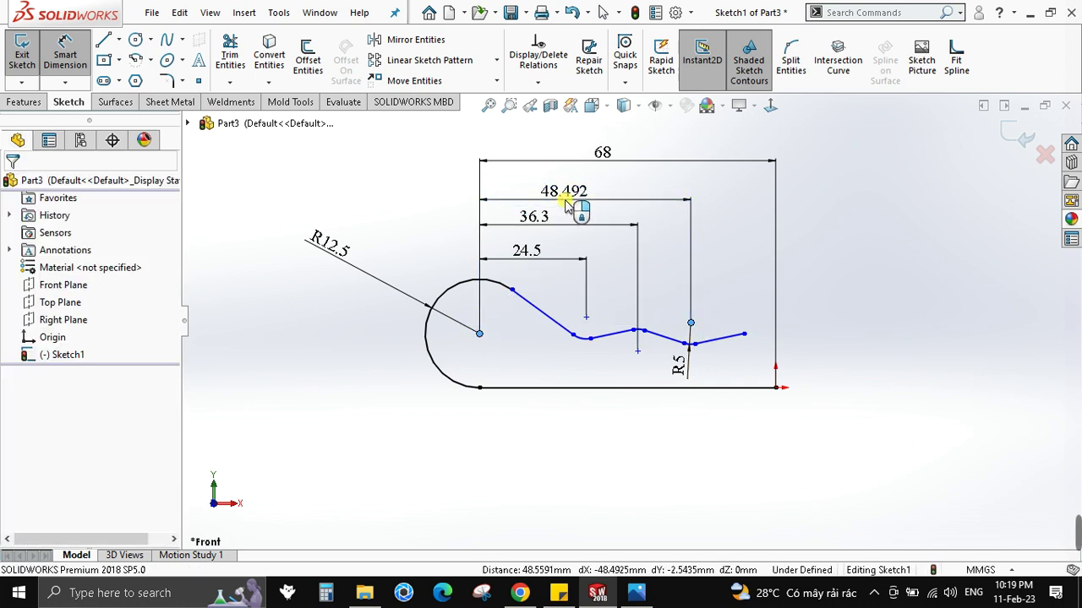
left_click(564, 207)
key("Return")
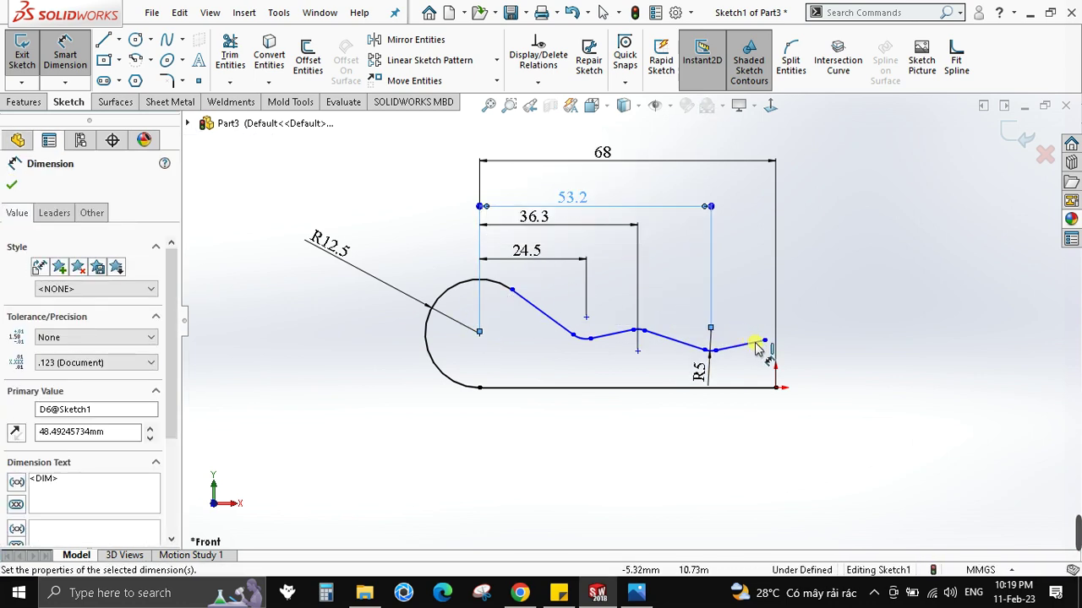
left_click(479, 332)
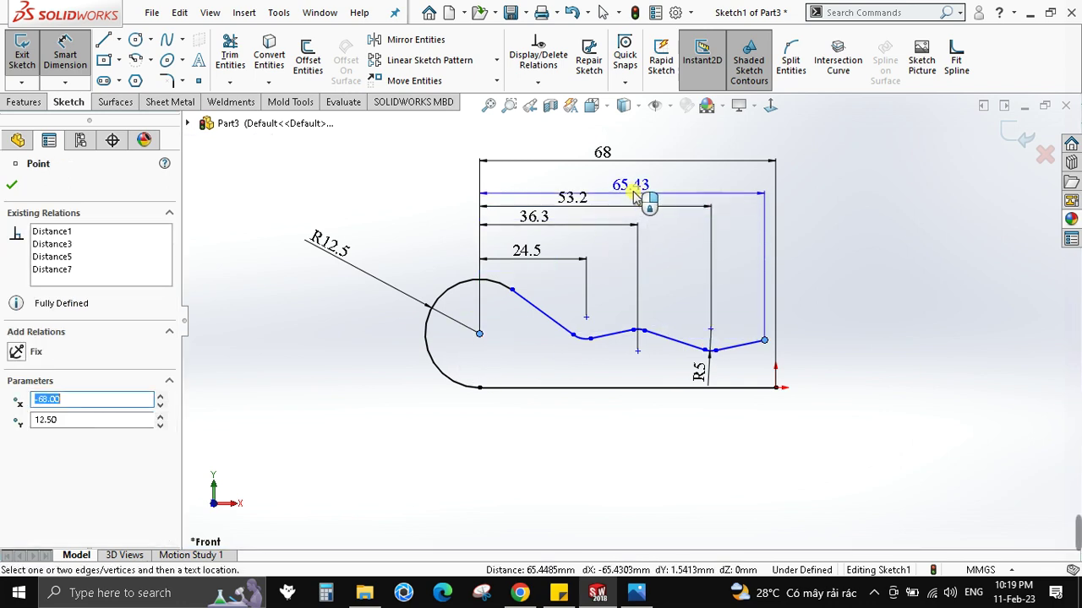
- Set the wire's free end 63.5 mm from the loop centre and compare with the drawing
left_click(640, 198)
type("63.5")
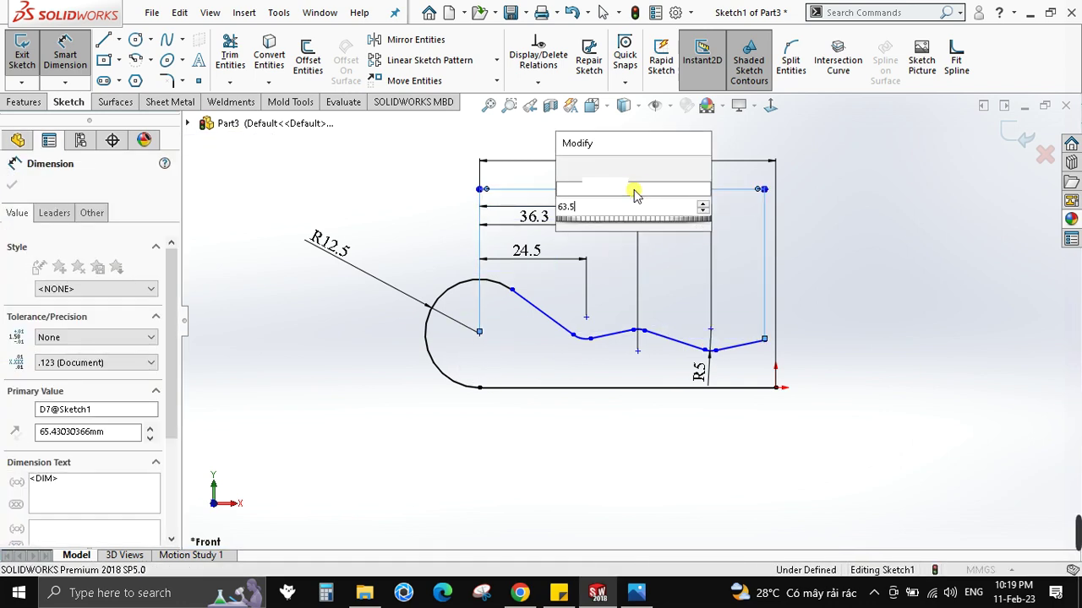
key("Return")
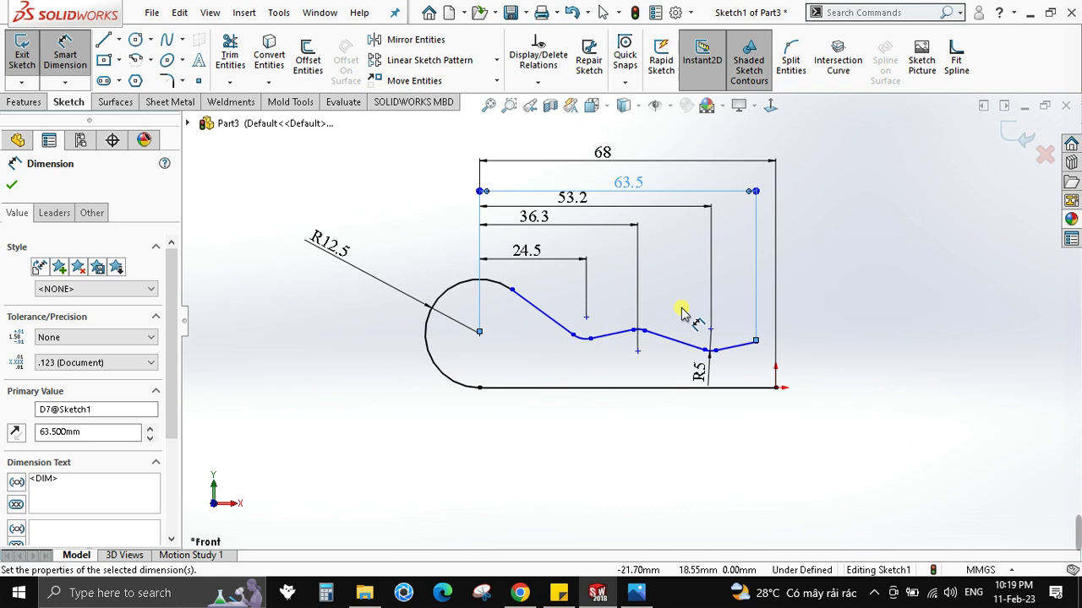
key("alt+Tab")
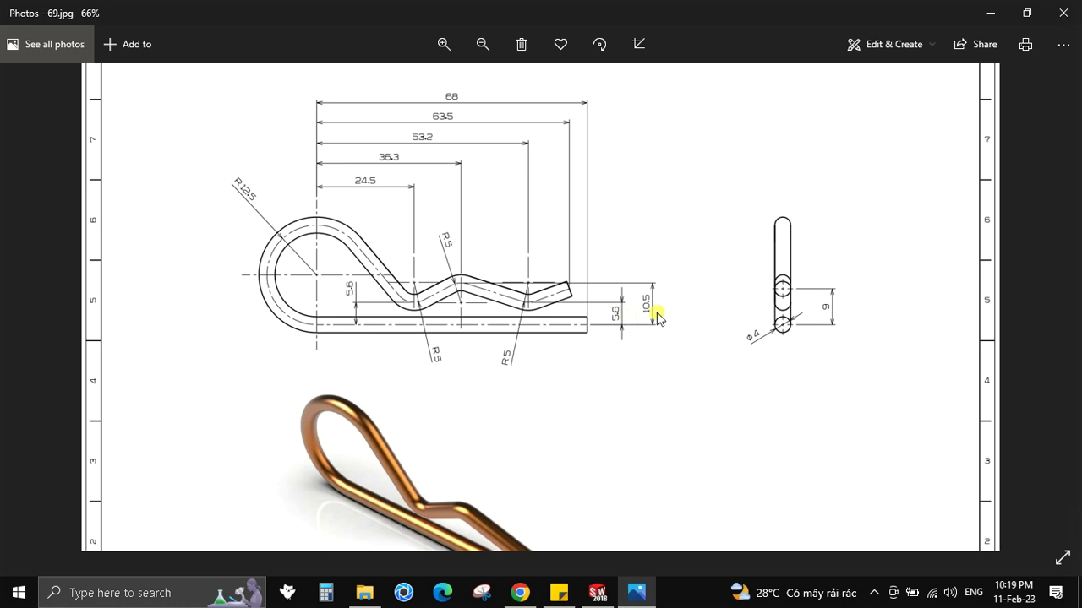
key("alt+Tab")
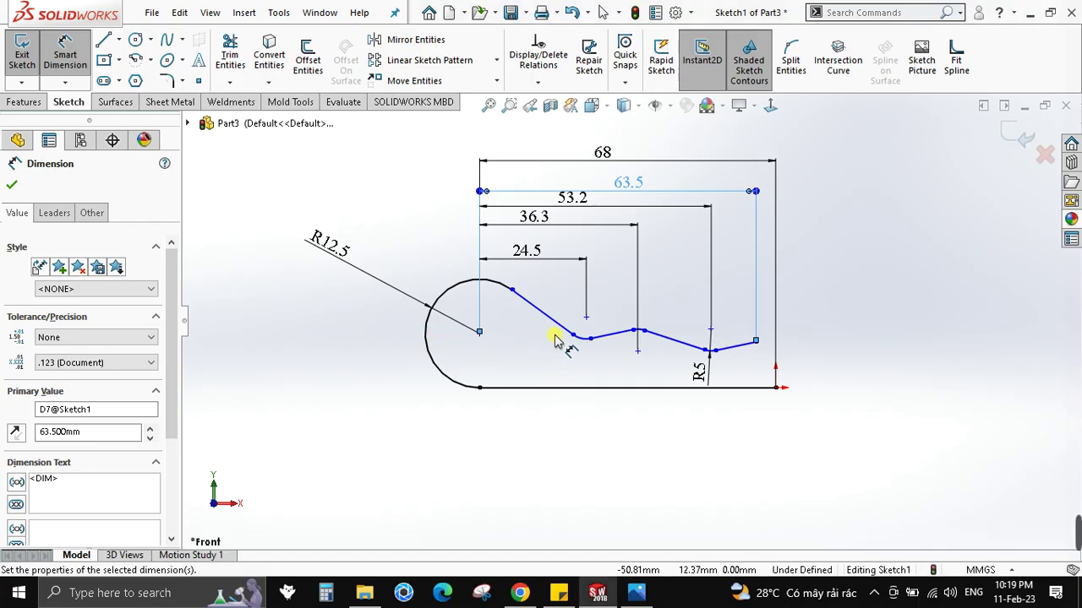
scroll(575, 347, "down", 2)
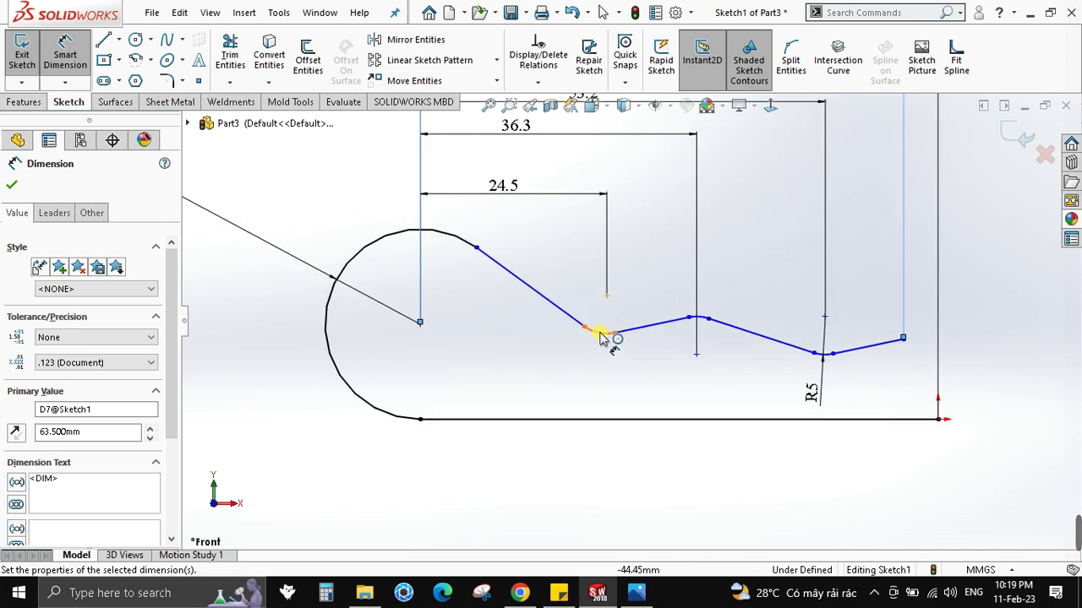
- Dimension both lower bend arcs 5.6 mm above the bottom leg
left_click(535, 419)
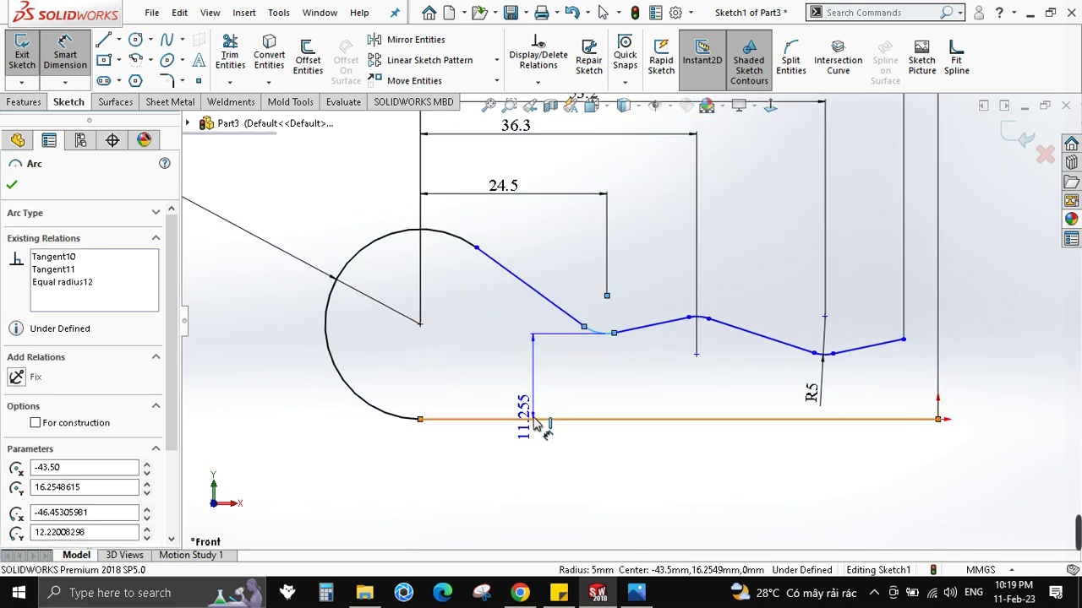
left_click(524, 411)
left_click(492, 387)
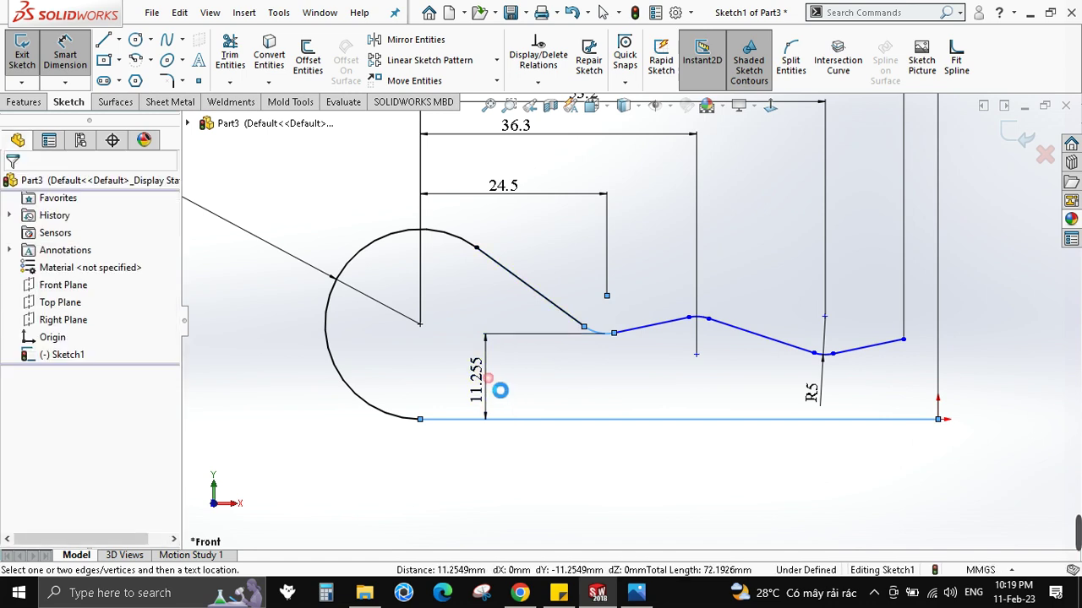
type("5.6")
key("Return")
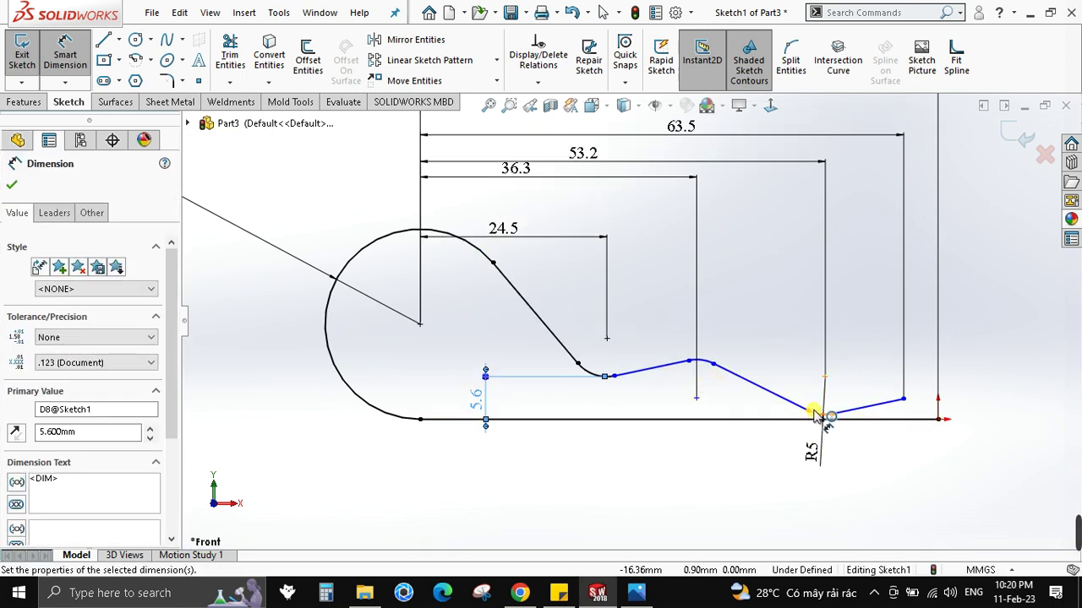
scroll(816, 427, "down", 3)
left_click(774, 389)
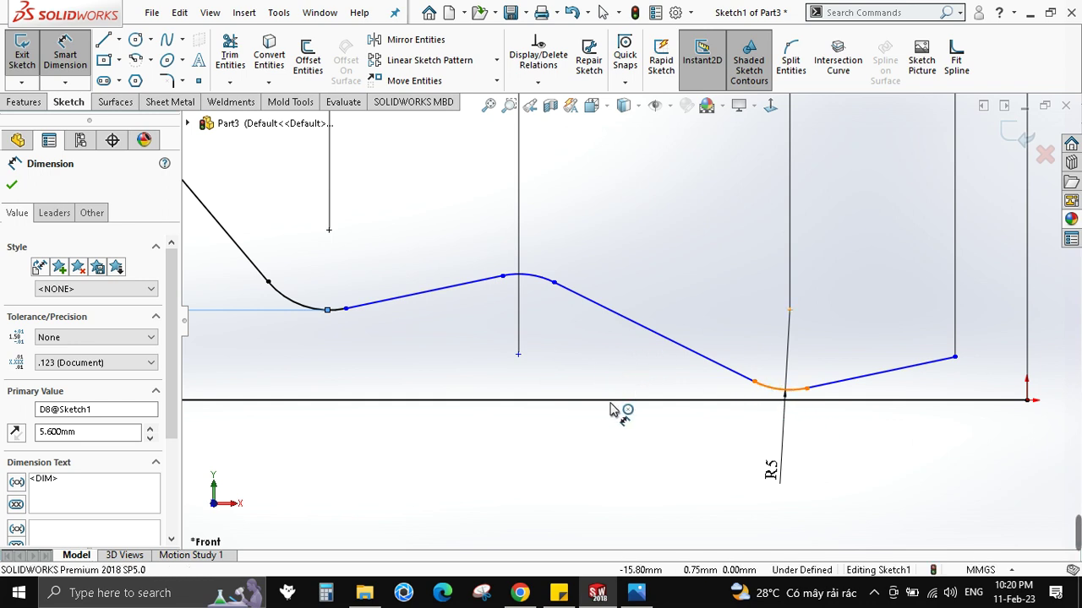
left_click(634, 401)
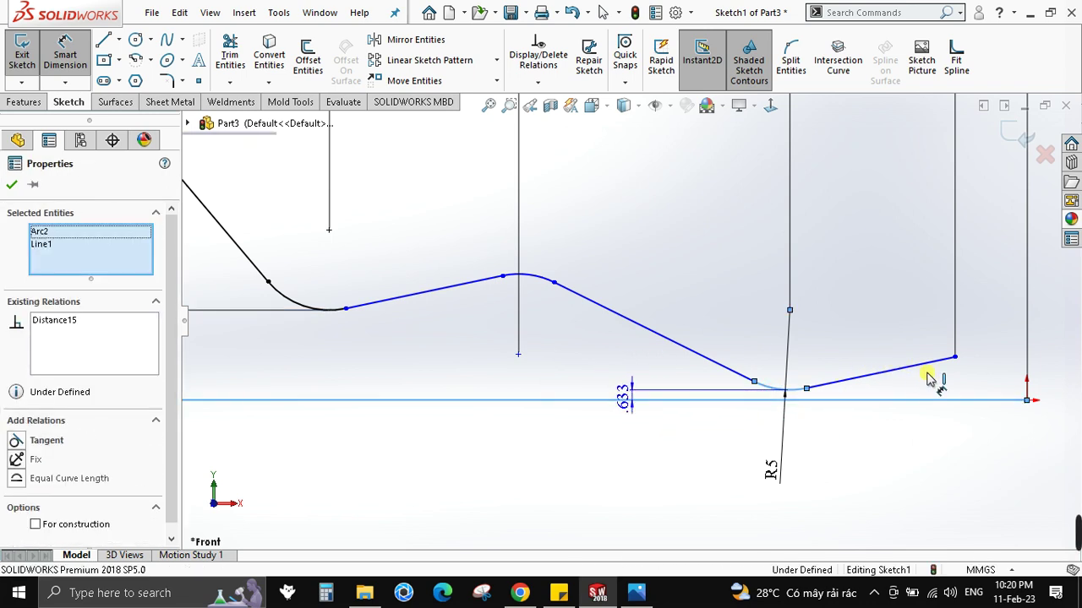
scroll(929, 377, "up", 3)
left_click(901, 327)
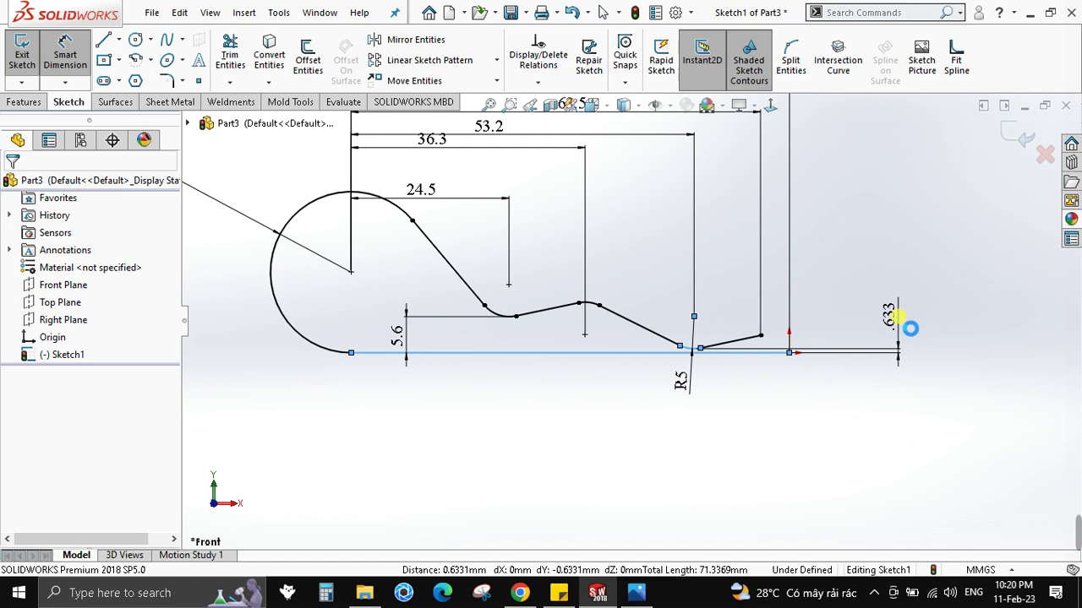
type("5.6")
key("Return")
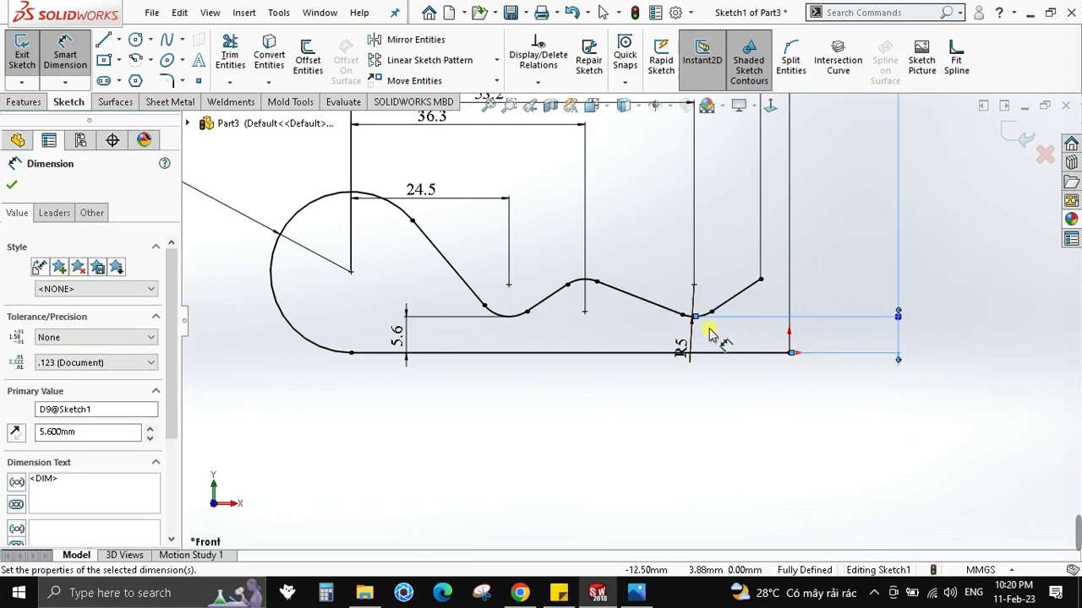
- Begin a height dimension from the middle bend arc to the bottom leg, checking the drawing repeatedly
left_click(580, 281)
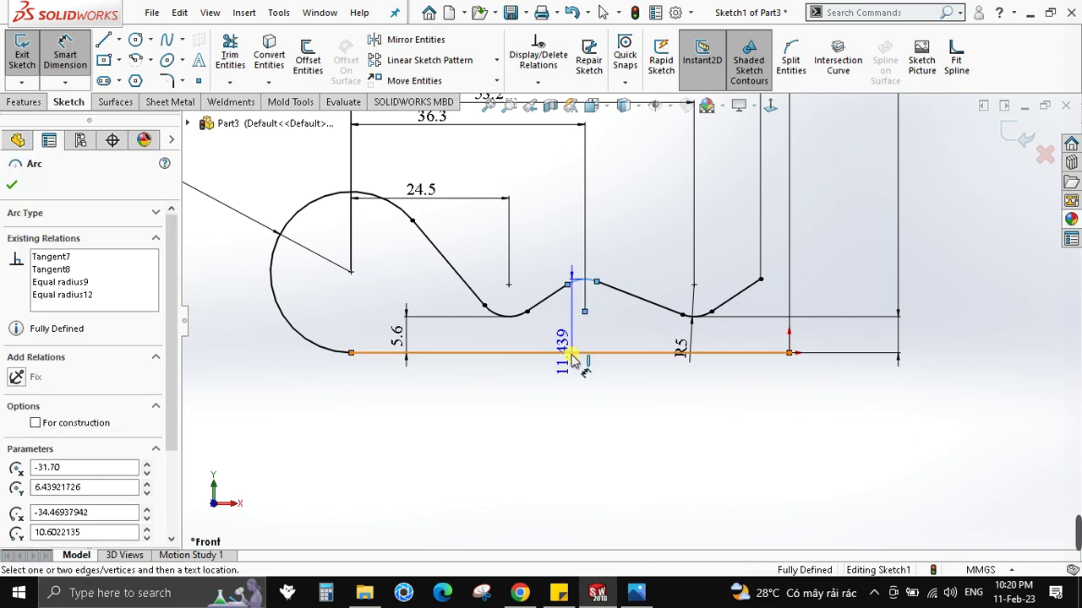
left_click(573, 353)
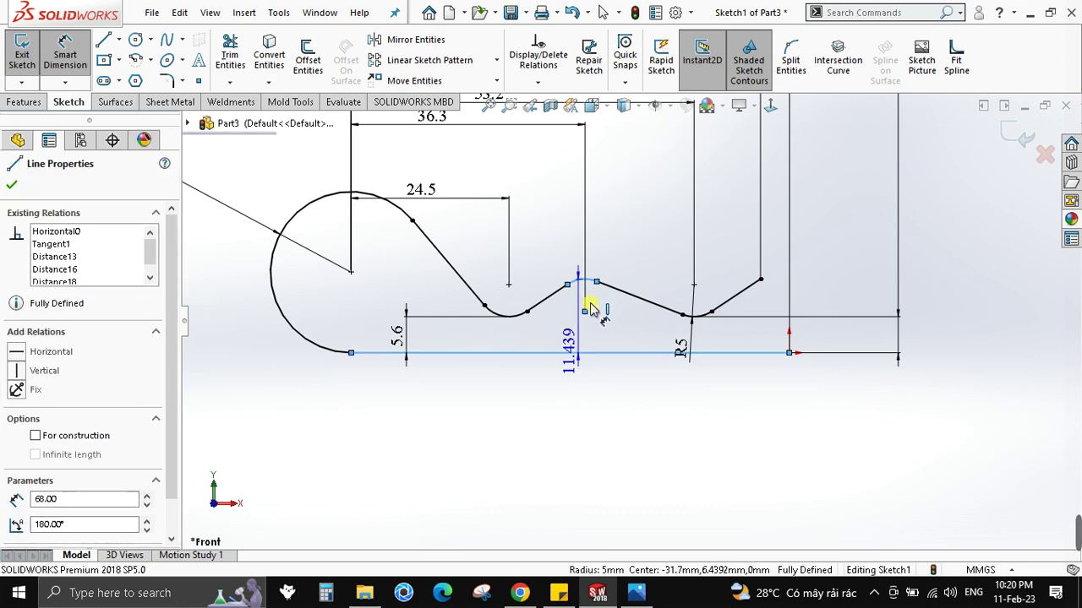
key("alt+Tab")
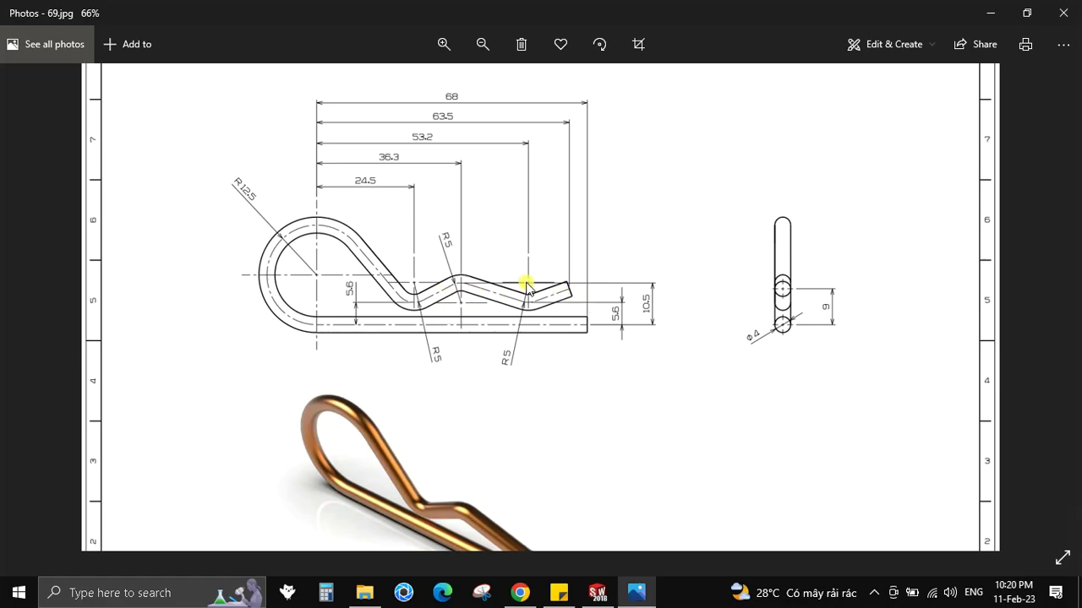
scroll(526, 294, "up", 3)
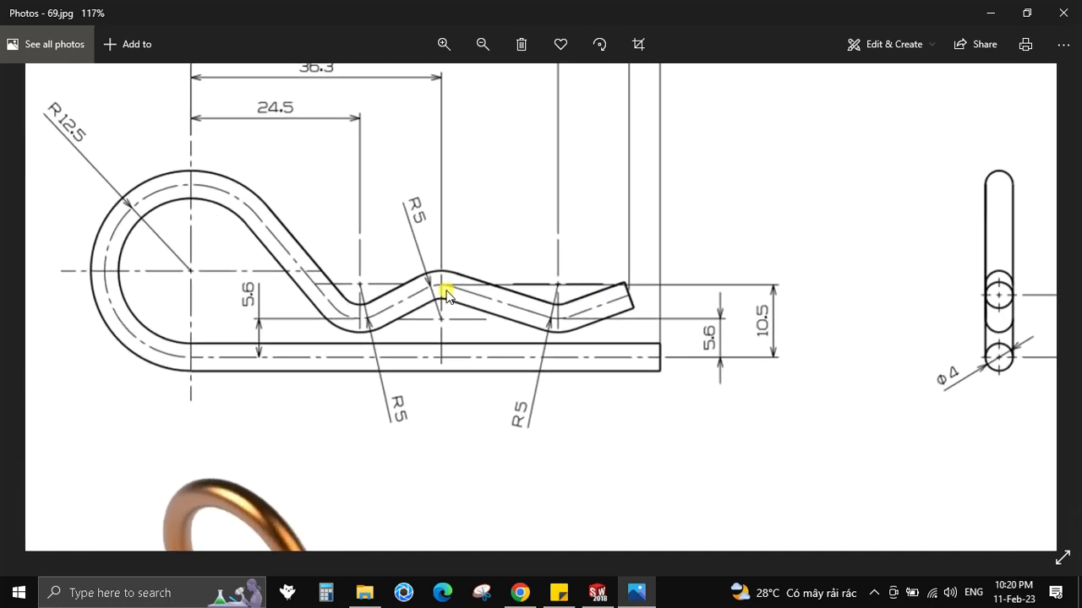
key("alt+Tab")
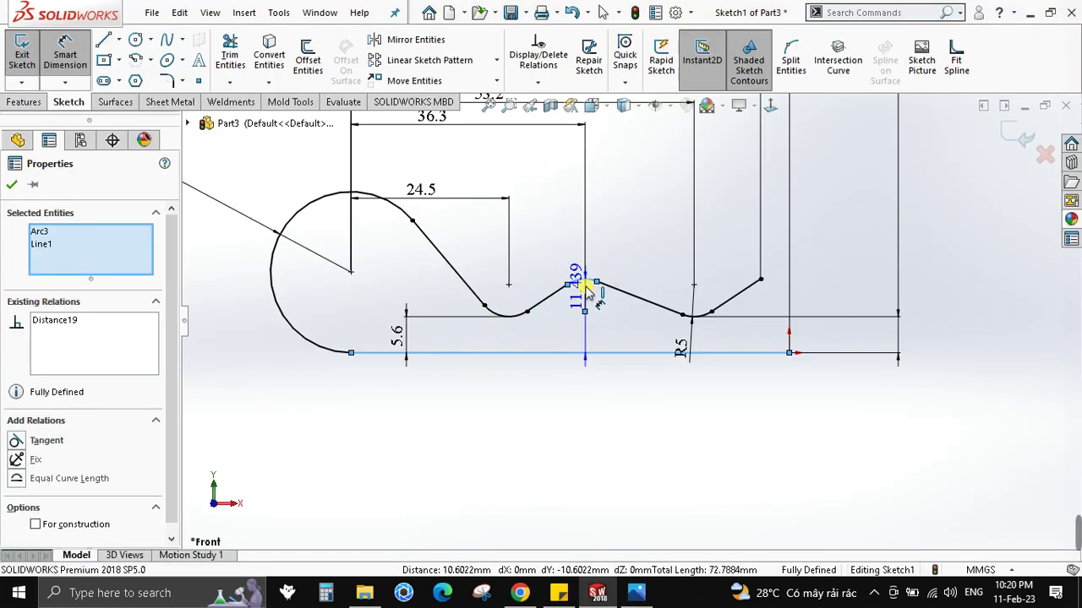
key("alt+Tab")
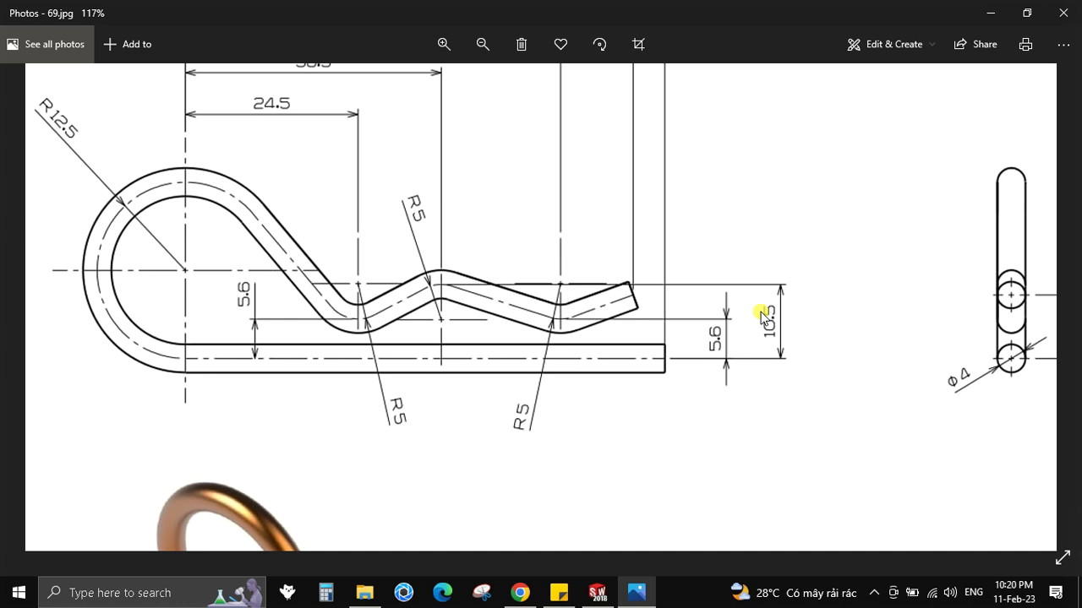
scroll(763, 317, "down", 2)
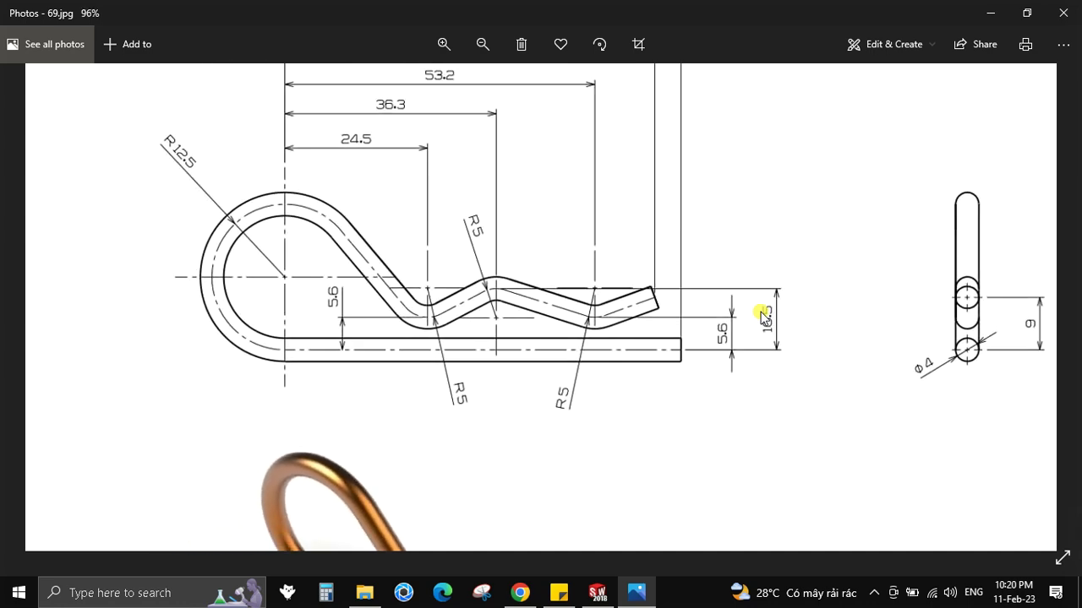
key("alt+Tab")
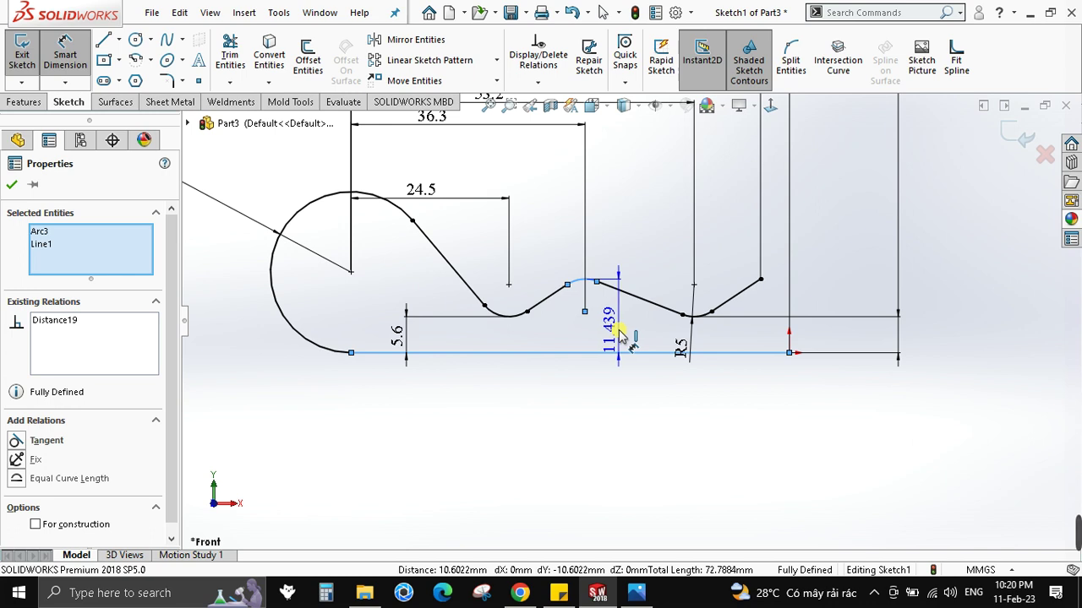
scroll(620, 334, "up", 2)
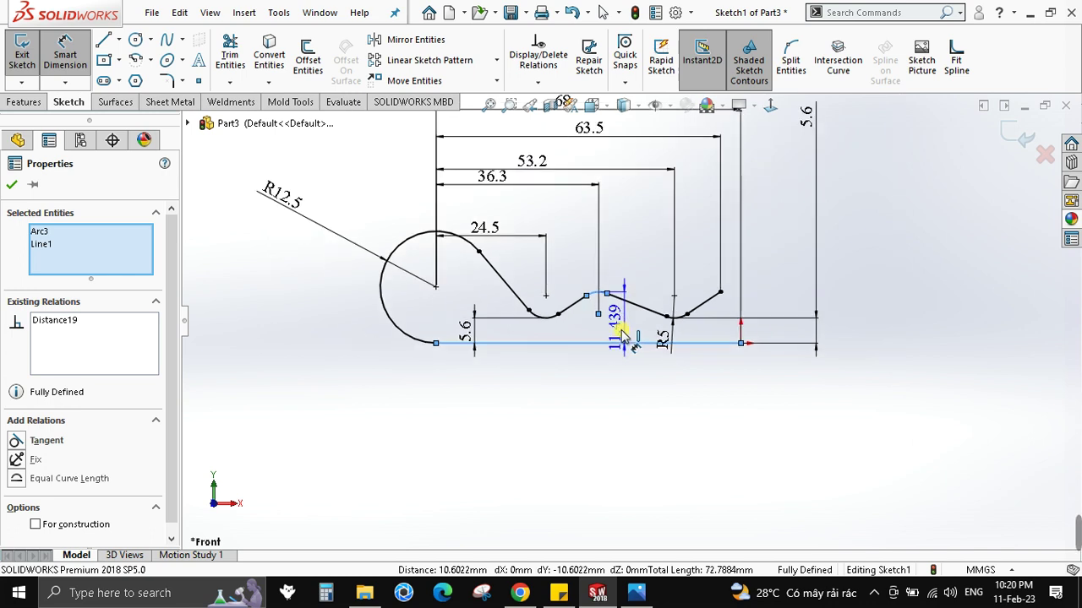
key("alt+Tab")
key("alt+Tab")
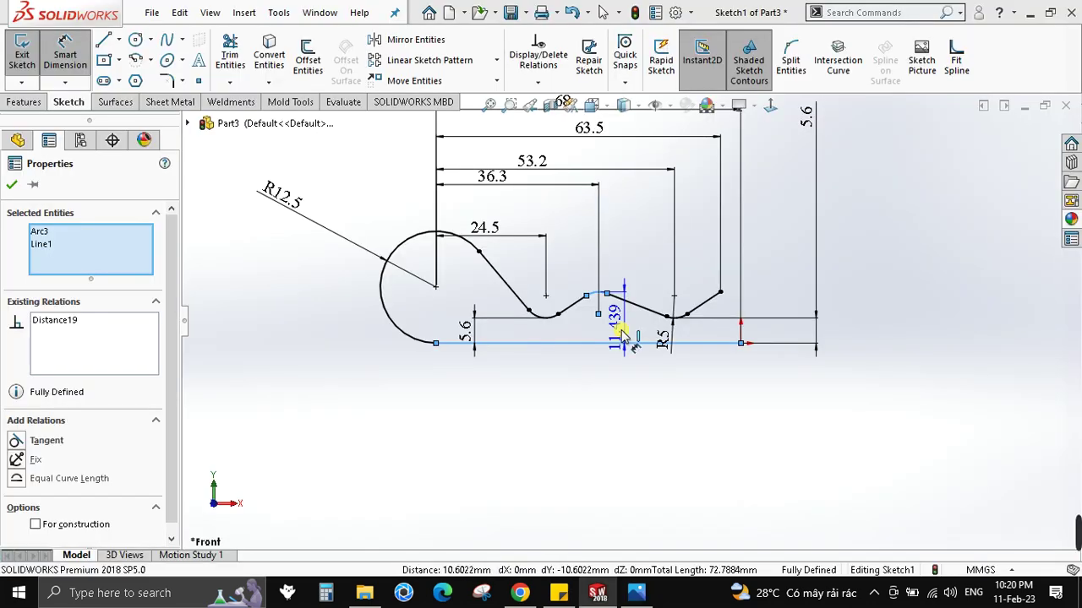
key("alt+Tab")
key("alt+Tab")
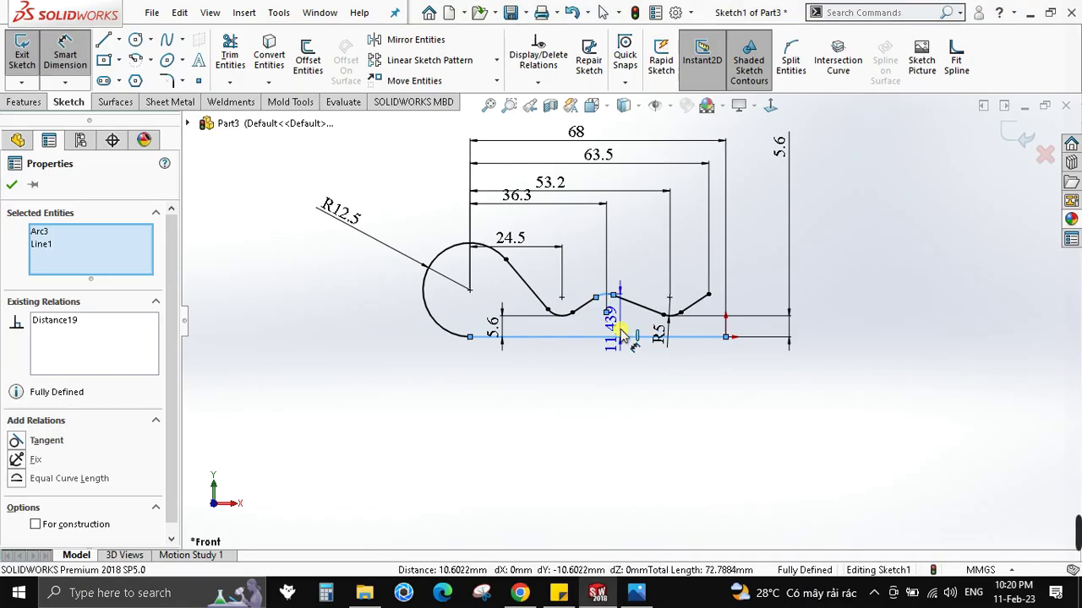
key("alt+Tab")
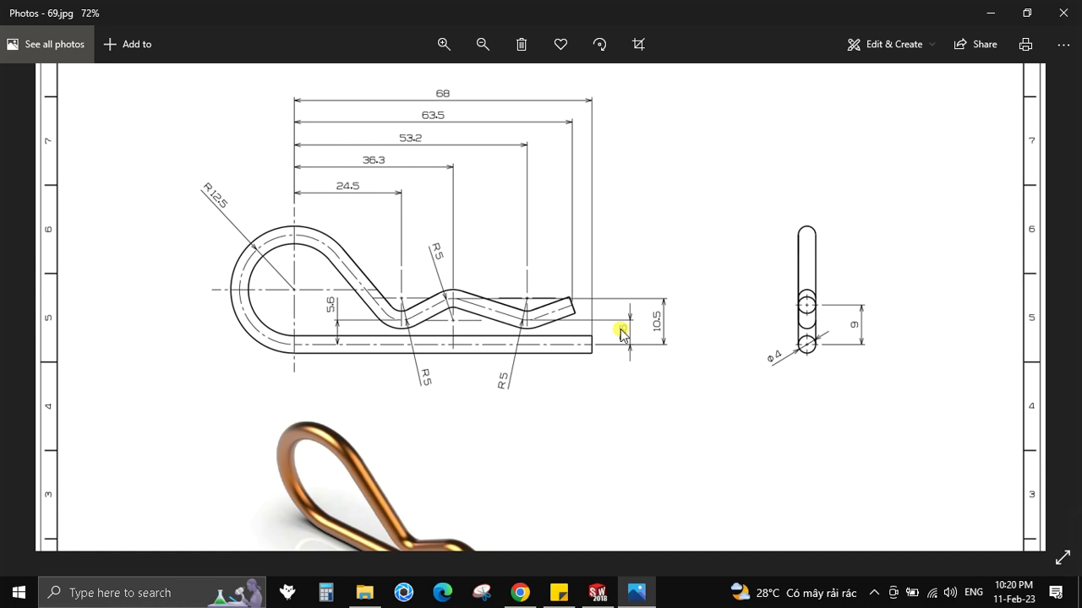
- Zoom into the 69.jpg side view to read the Ø4 wire and 9 spacing, then return to SolidWorks
key("alt+Tab")
key("alt+Tab")
key("alt+Tab")
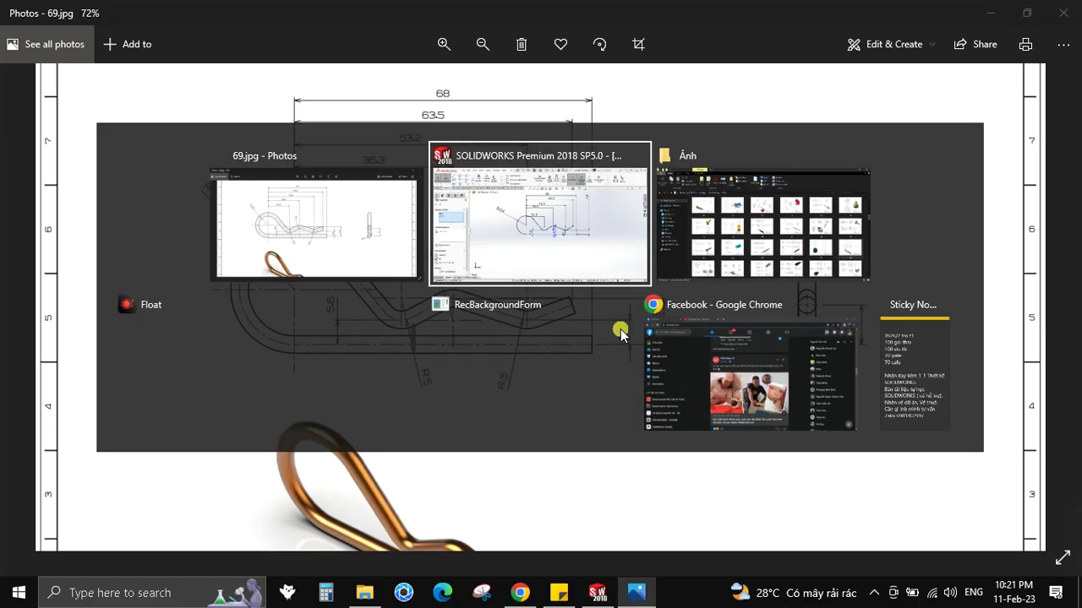
key("alt+Tab")
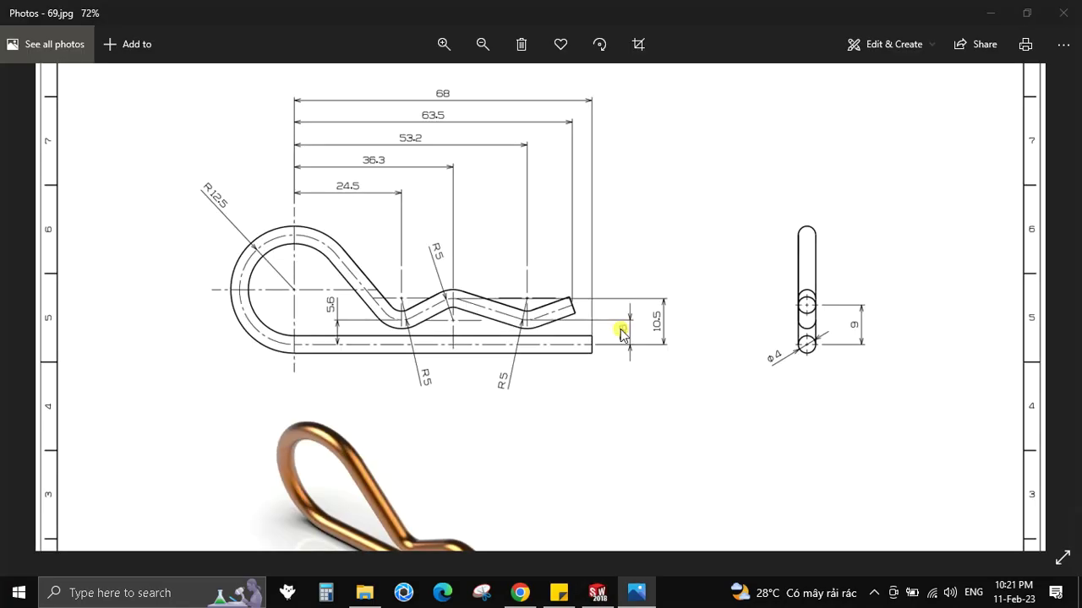
key("alt+Tab")
key("alt+Tab")
key("alt+Tab")
key("alt+Tab")
scroll(830, 319, "up", 3)
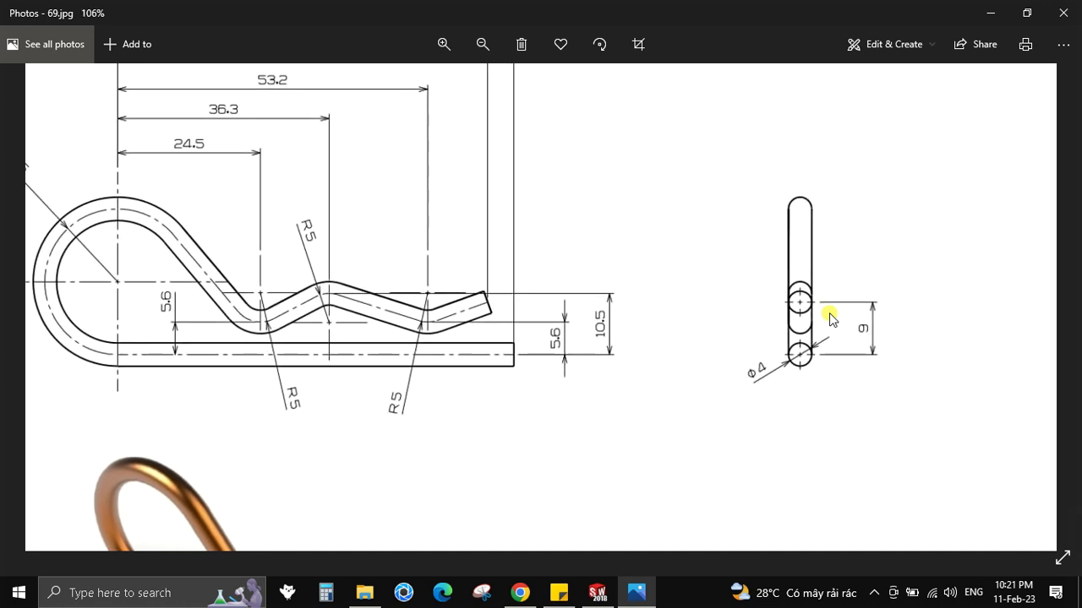
scroll(830, 318, "down", 3)
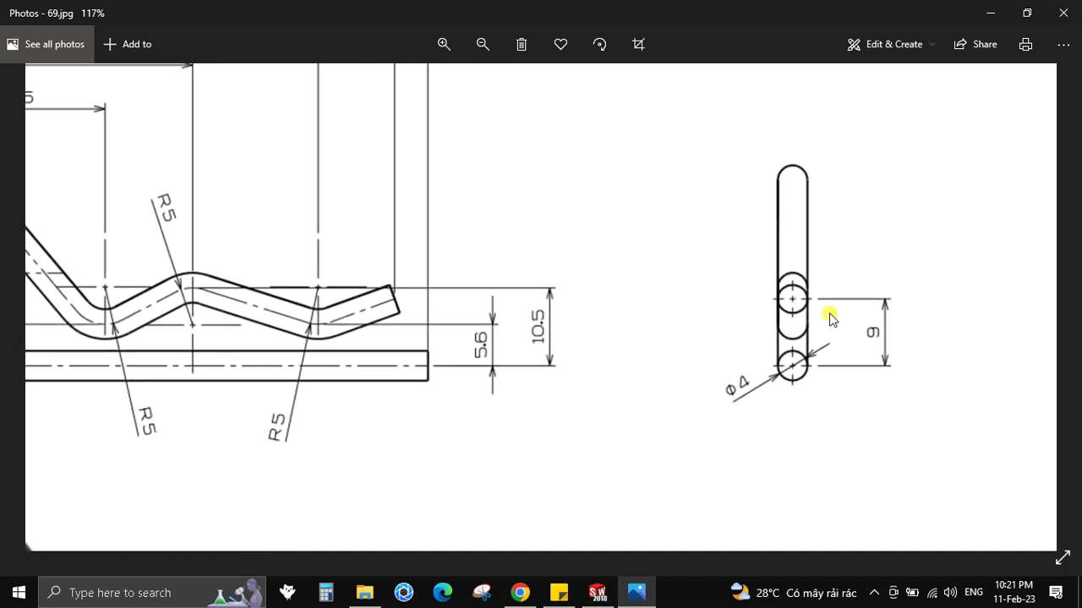
scroll(787, 306, "up", 3)
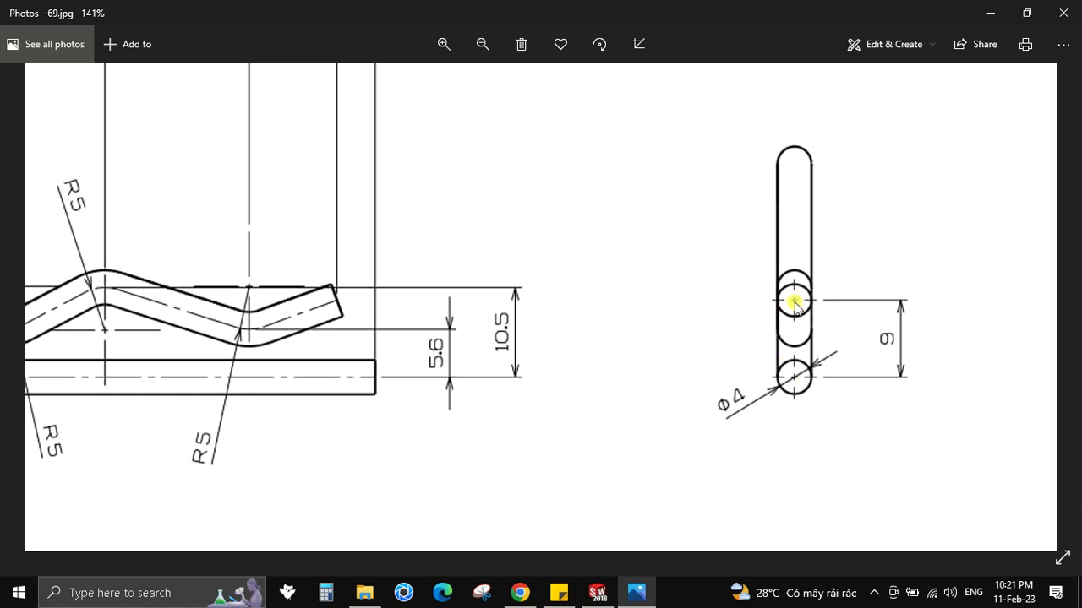
key("alt+Tab")
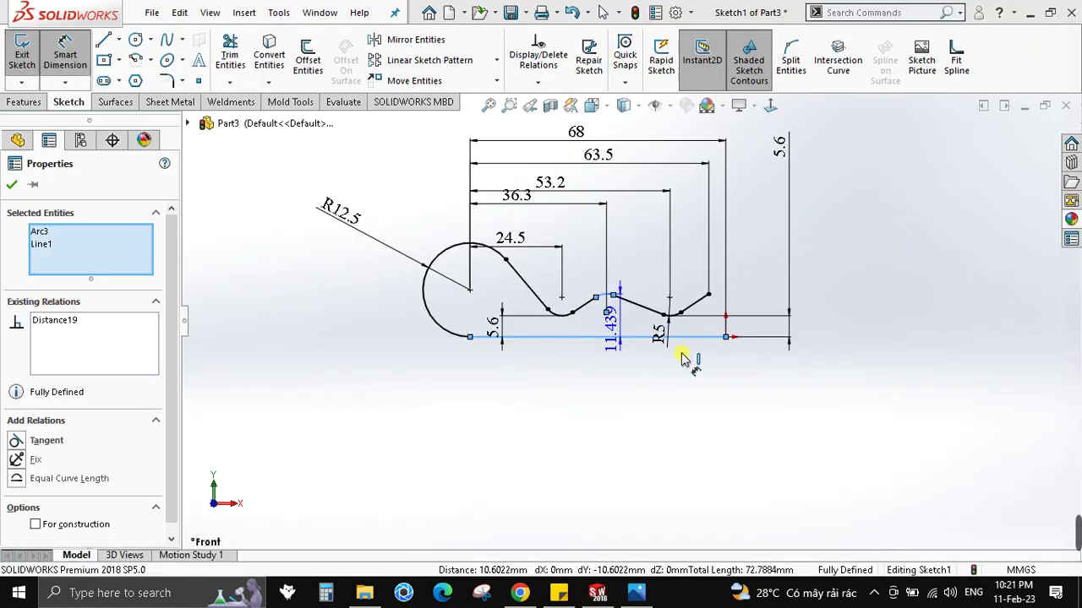
- Cancel the pending height dimension and a trial dimension from an endpoint to the bottom line
key("Escape")
scroll(630, 351, "down", 3)
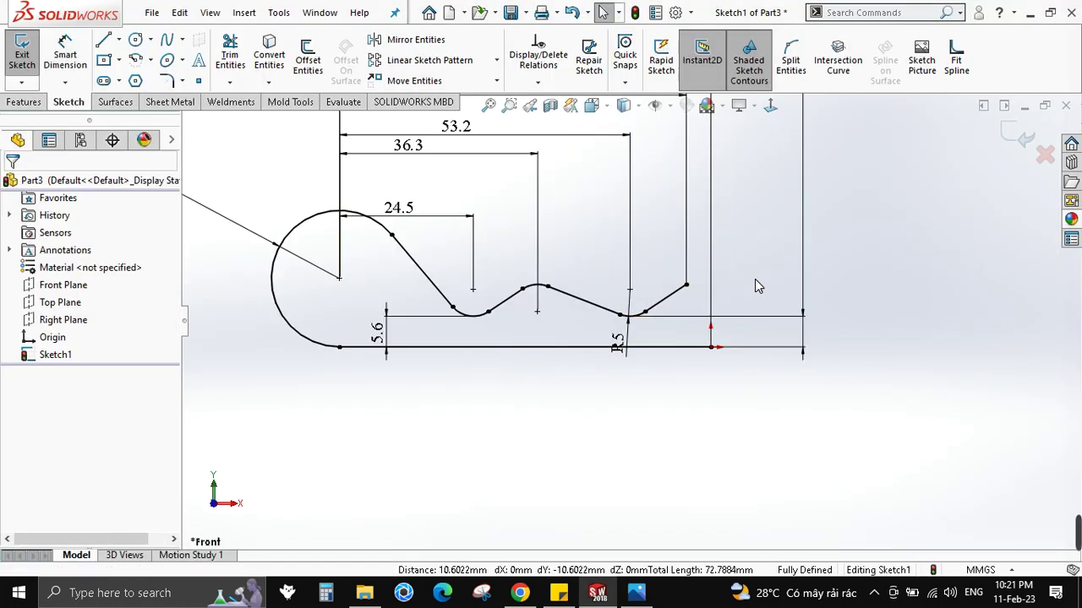
key("d")
left_click(686, 285)
left_click(785, 315)
key("alt+Tab")
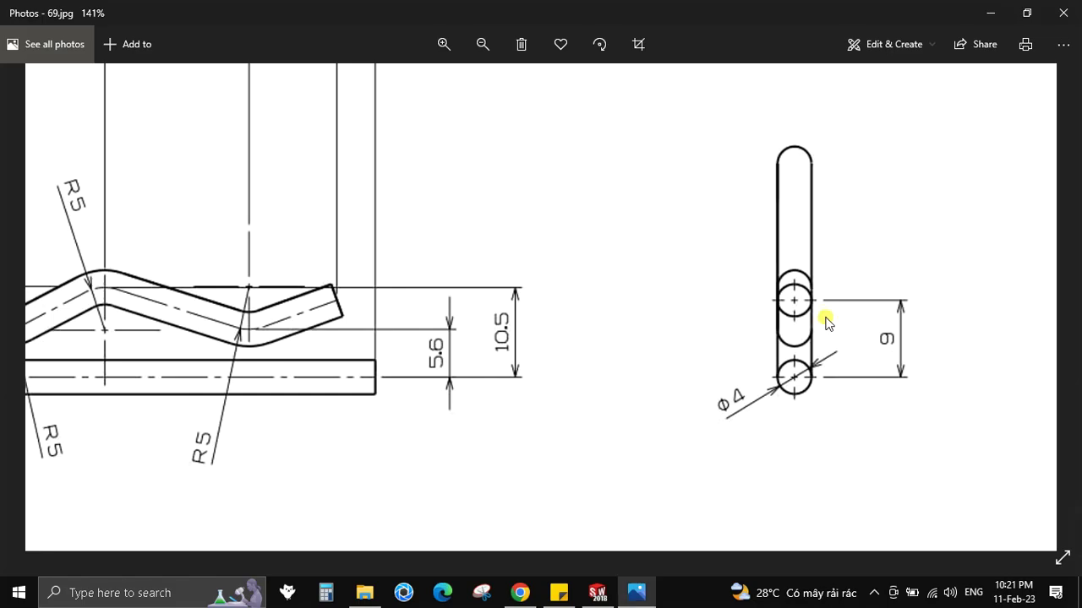
key("alt+Tab")
key("Escape")
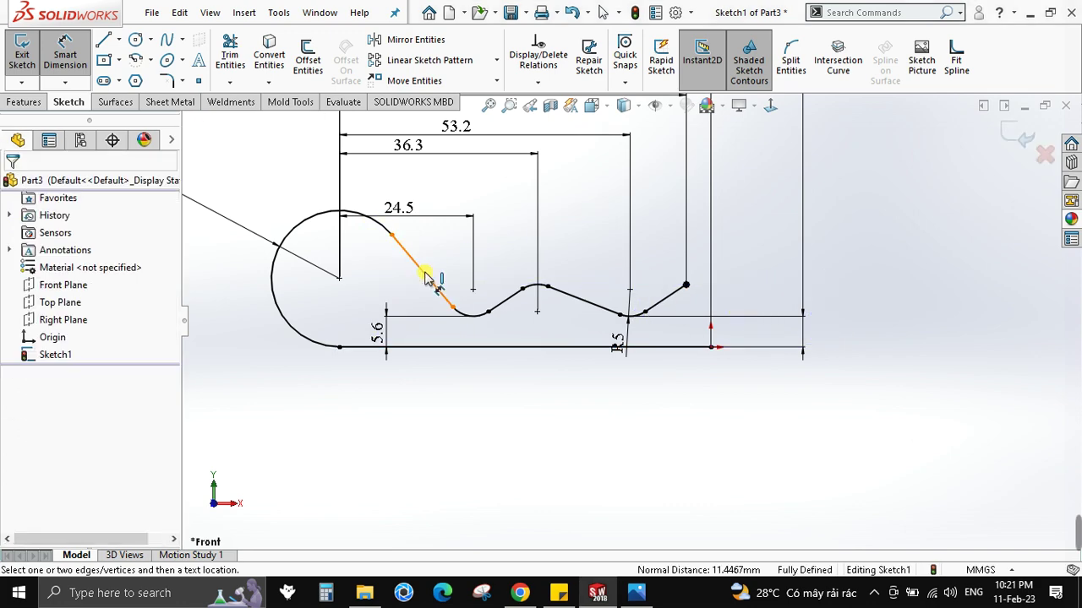
scroll(597, 302, "up", 2)
scroll(588, 332, "down", 2)
- Compare the reference drawing's side view against the fully defined wire sketch
key("alt+Tab")
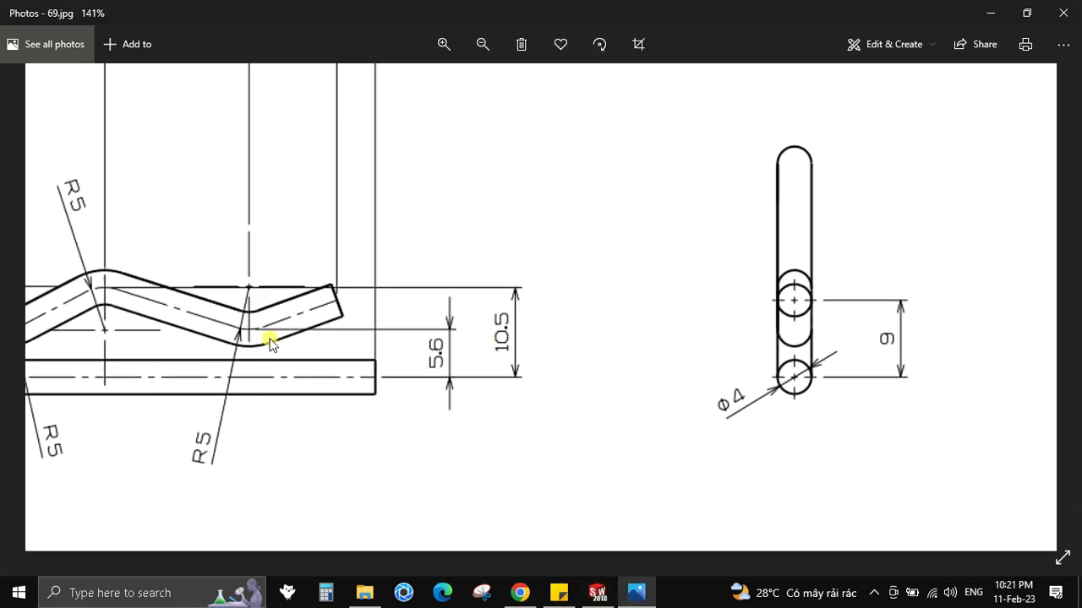
scroll(234, 345, "down", 1)
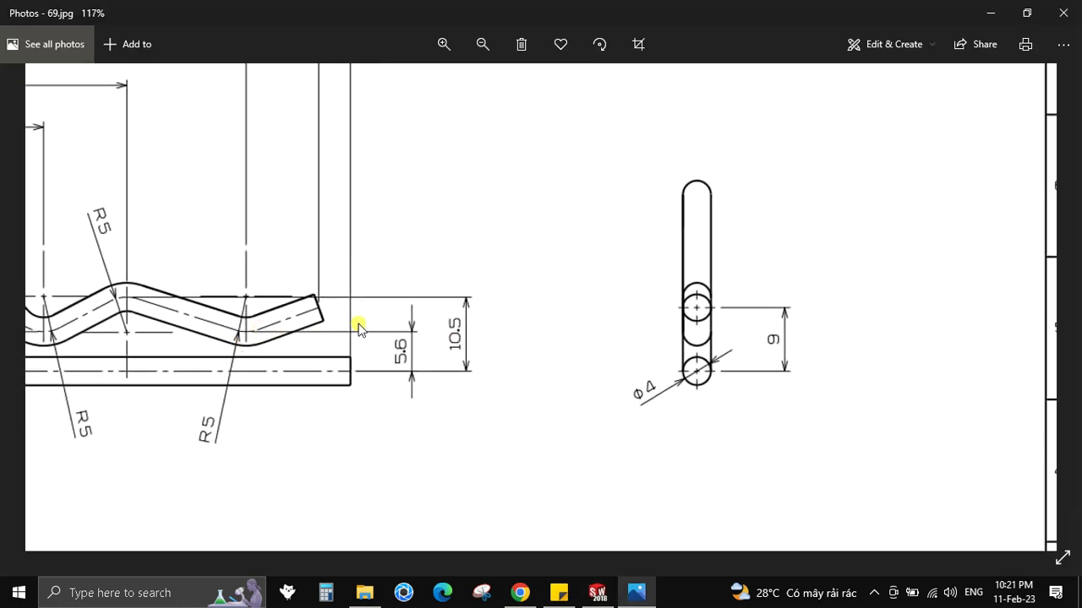
scroll(344, 338, "up", 2)
scroll(262, 368, "down", 3)
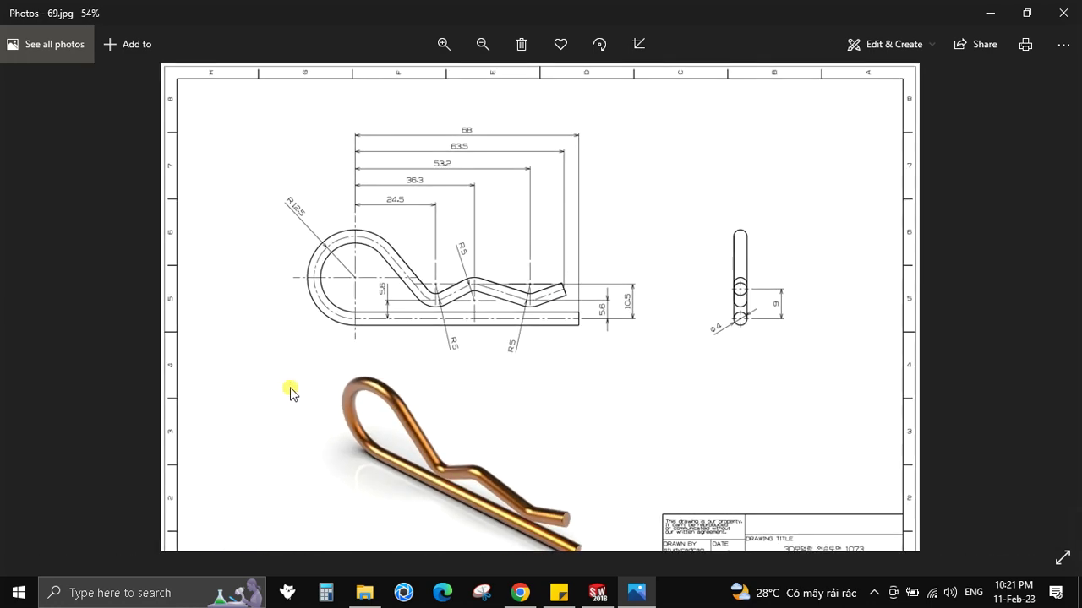
scroll(437, 304, "up", 1)
scroll(406, 290, "up", 1)
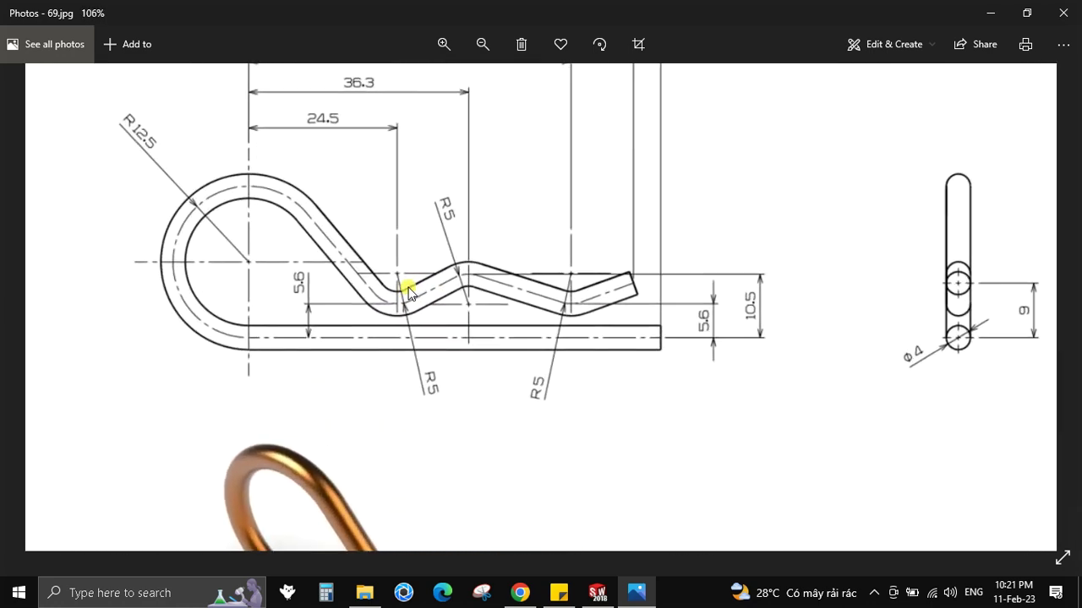
scroll(377, 292, "up", 1)
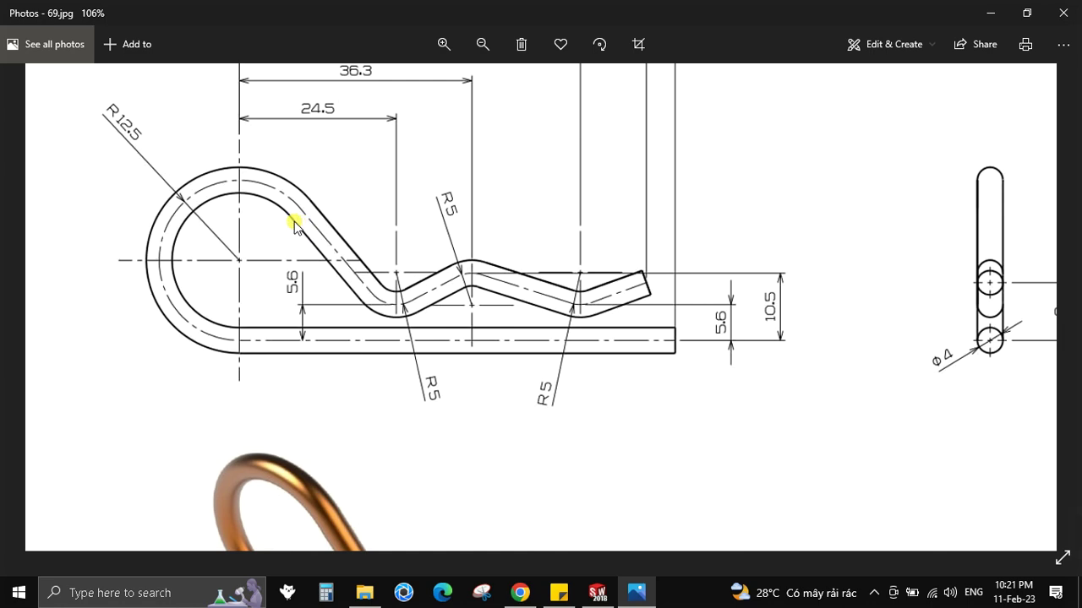
key("alt+Tab")
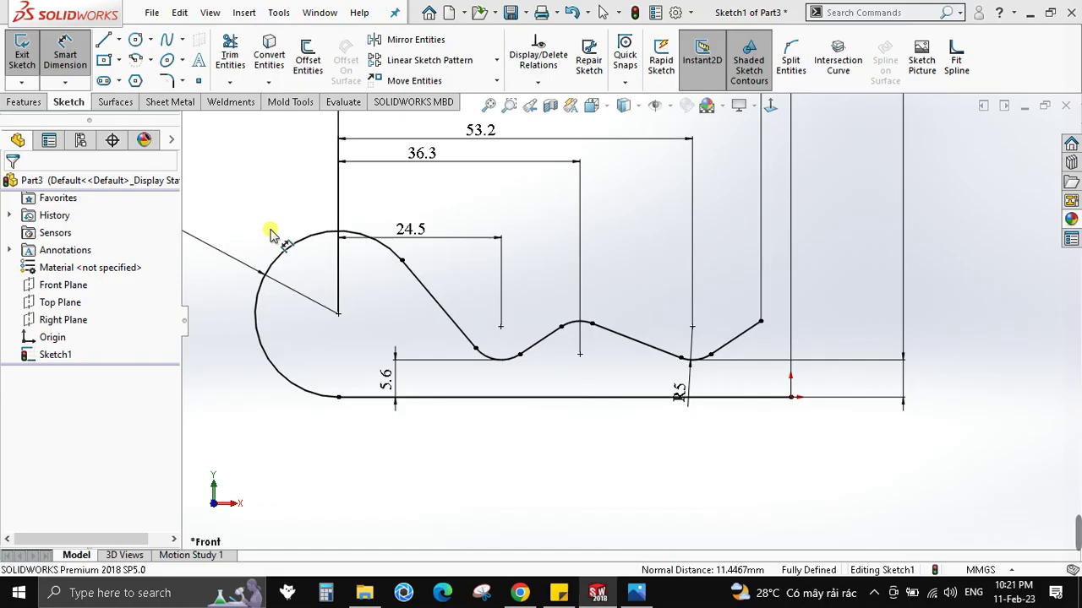
key("alt+Tab")
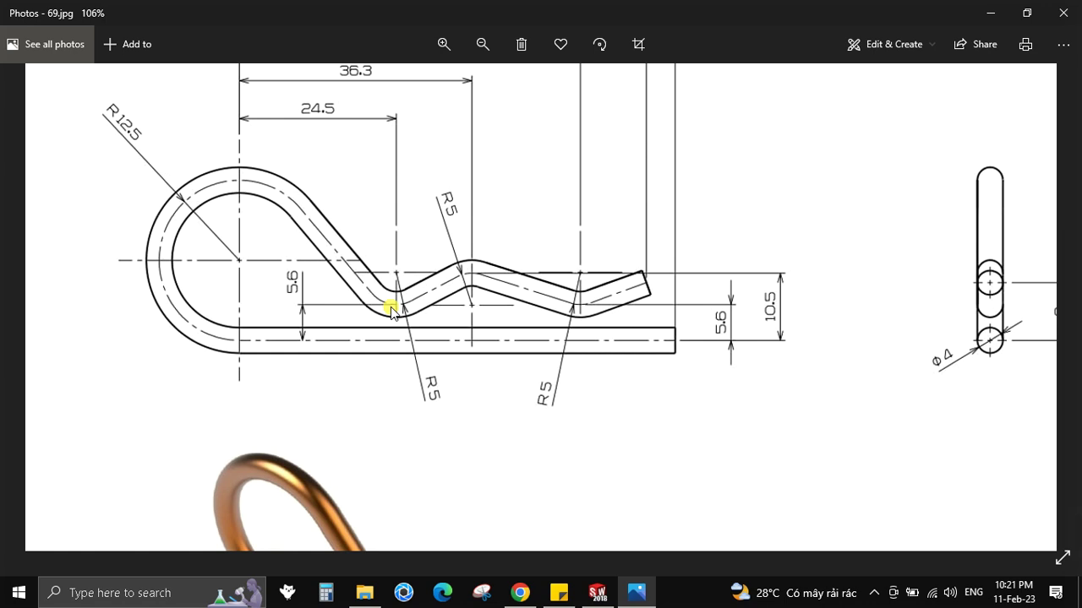
key("alt+Tab")
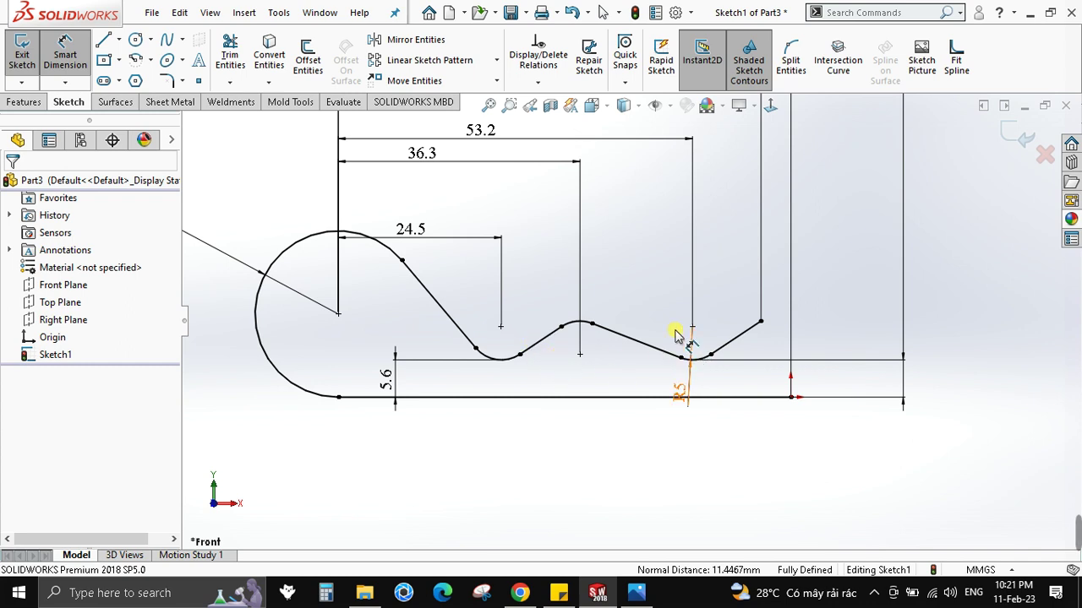
- Delete the Parallel relation from the zigzag line
scroll(676, 334, "down", 3)
scroll(450, 363, "up", 2)
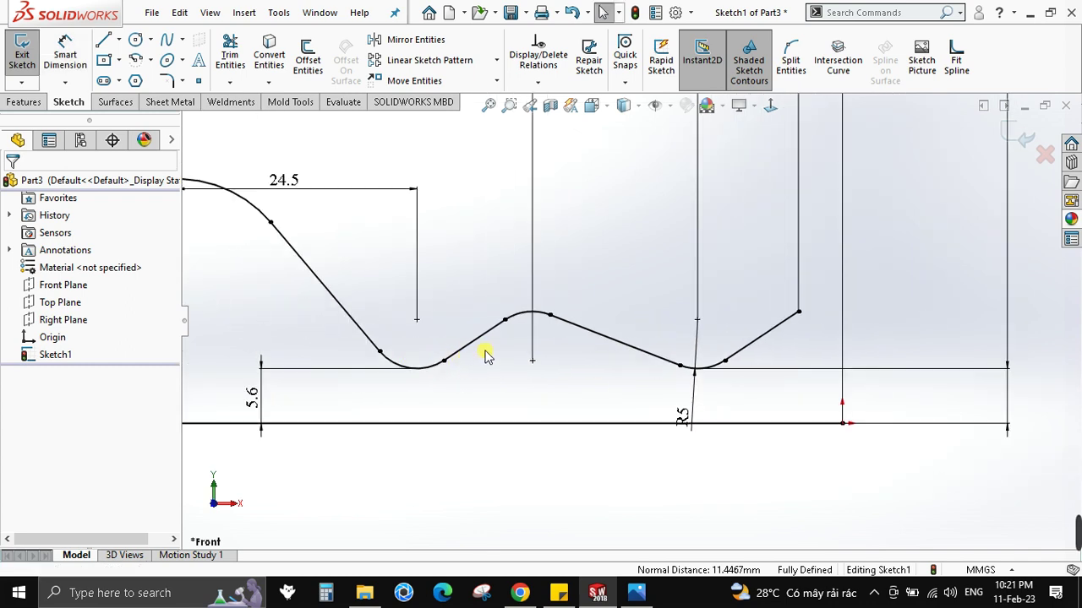
left_click(484, 340)
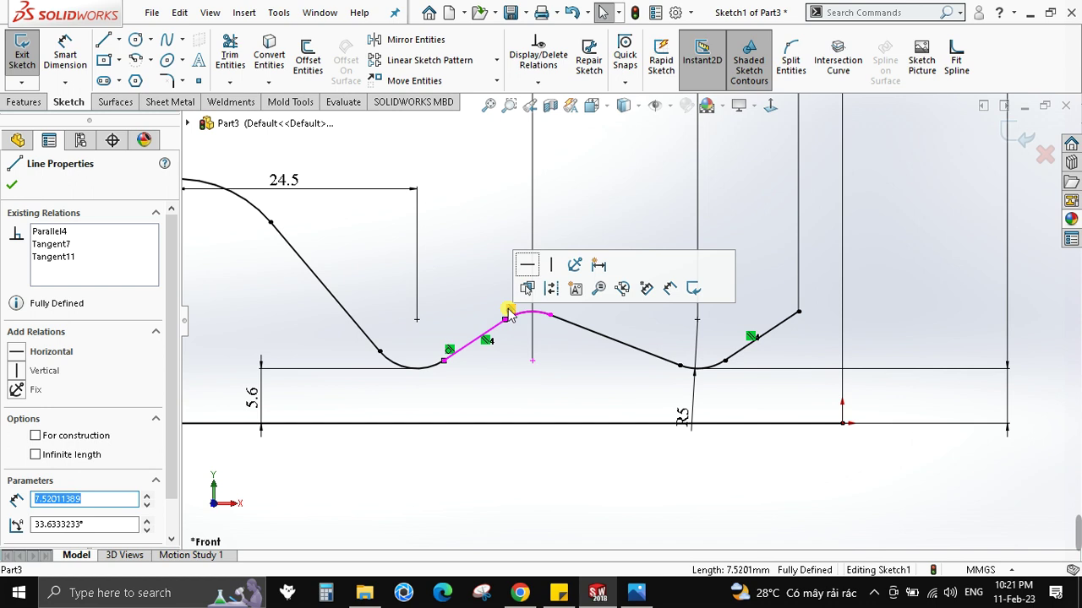
key("Delete")
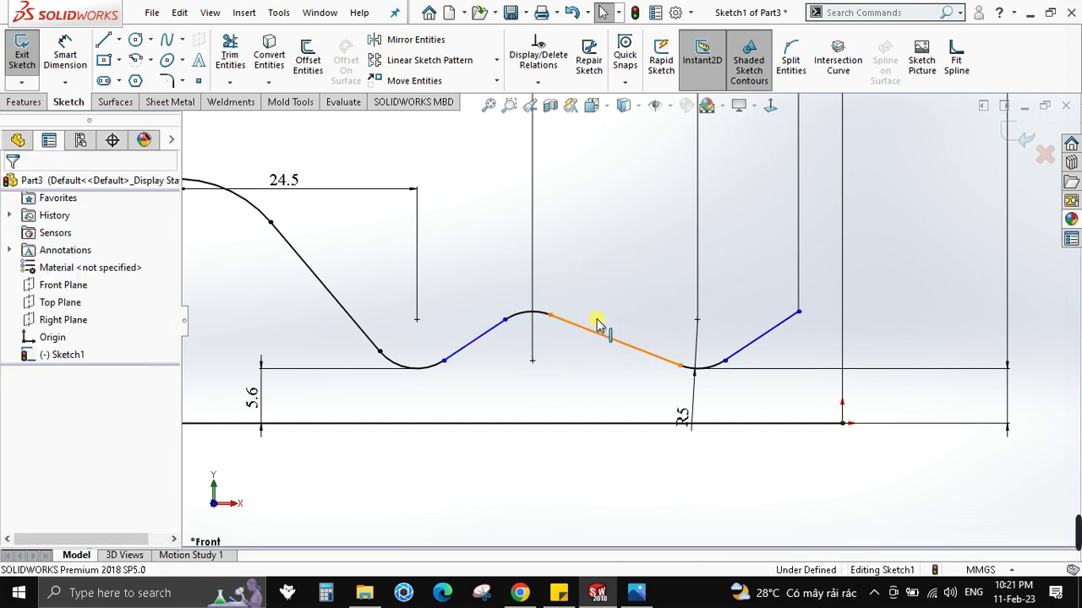
left_click(602, 328)
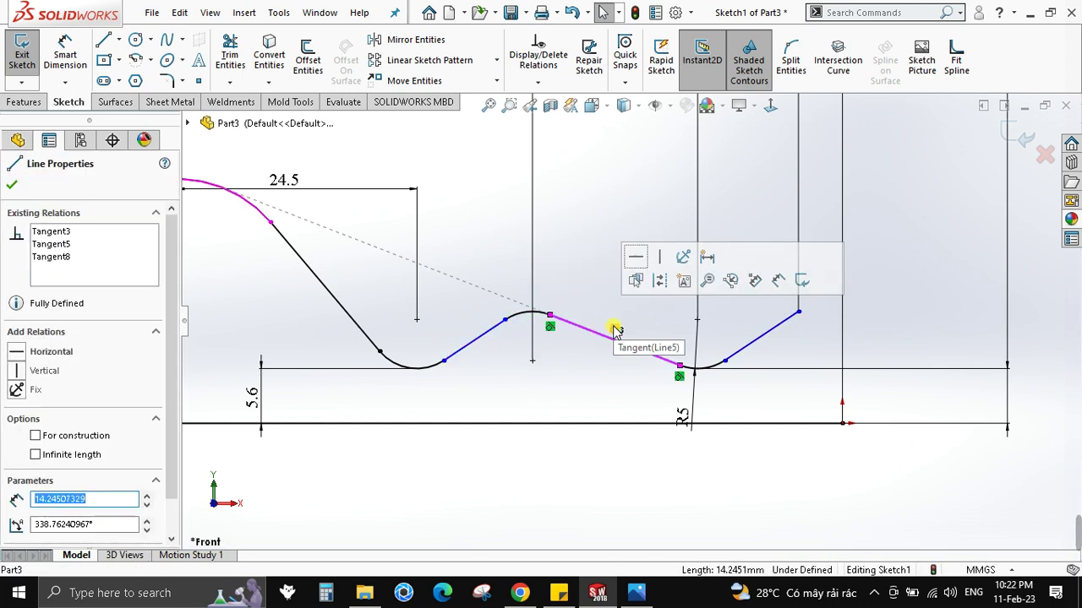
key("Escape")
- Dimension the zigzag's peak arc to the bottom line at 10.5 mm
key("d")
left_click(527, 315)
left_click(558, 424)
key("z")
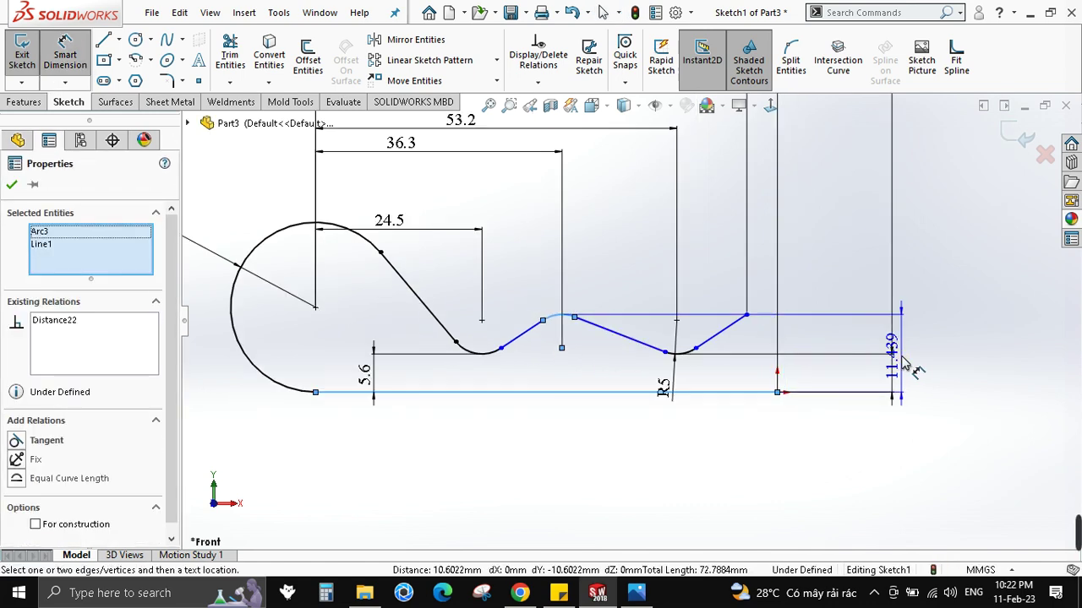
left_click(905, 363)
key("alt+Tab")
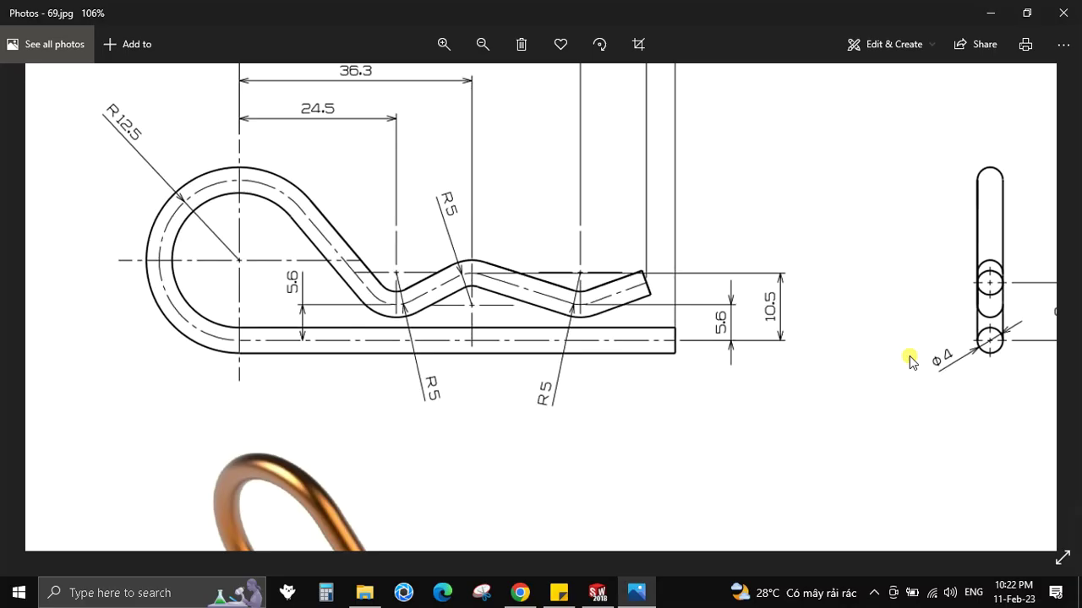
key("alt+Tab")
type("10.5")
key("Return")
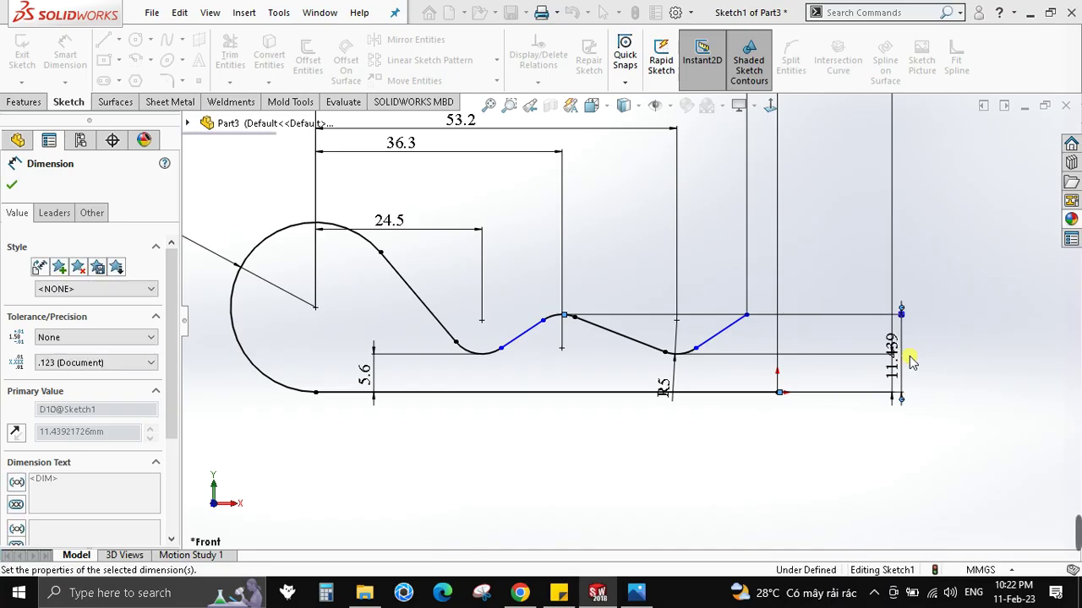
key("Escape")
scroll(566, 330, "up", 2)
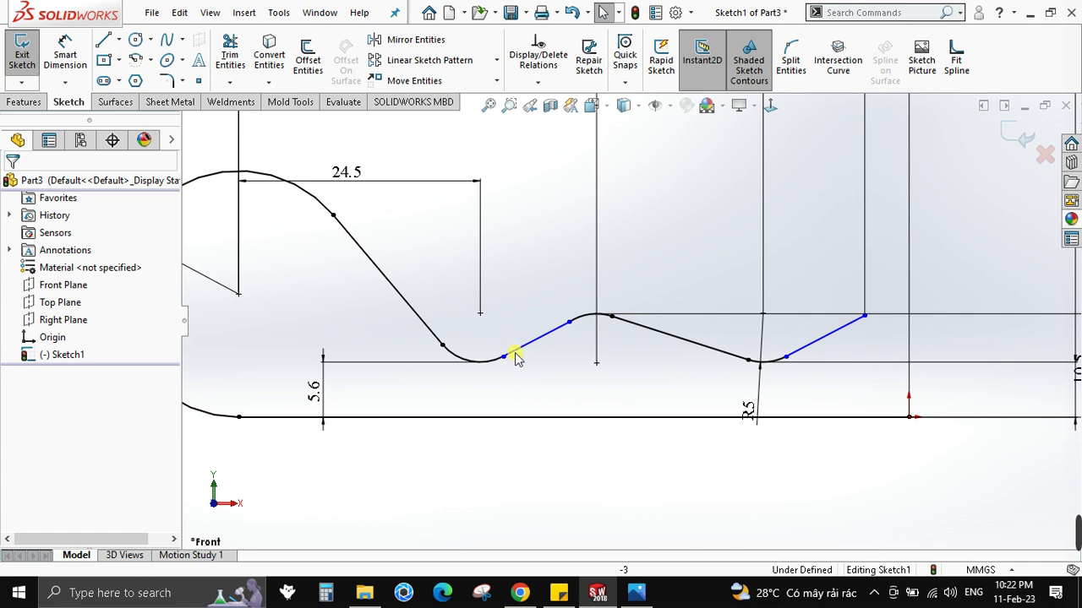
- Make the sloped middle line tangent to its neighbouring arc
left_click(570, 325)
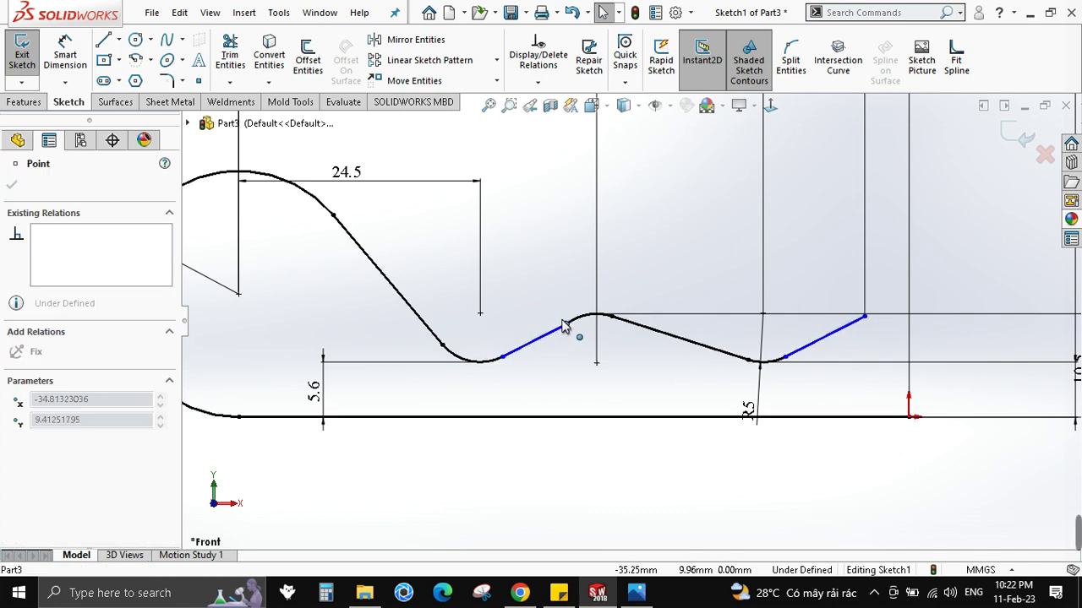
key("Escape")
left_click(579, 333)
left_click(570, 308, "ctrl")
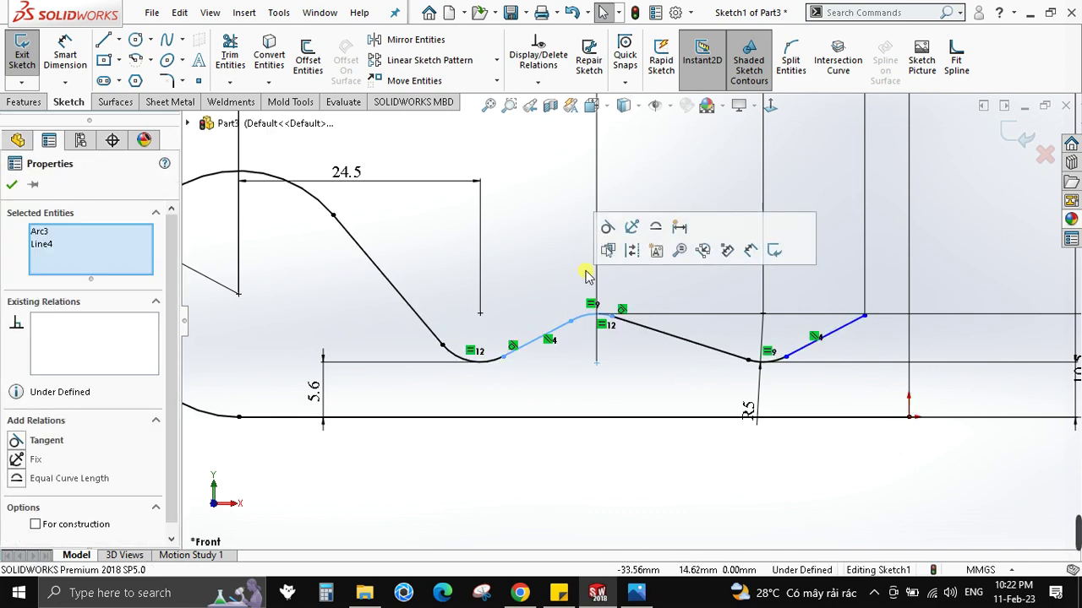
left_click(615, 238)
- Move the 10.5 height dimension further to the right
key("Escape")
scroll(592, 365, "down", 2)
scroll(611, 366, "up", 2)
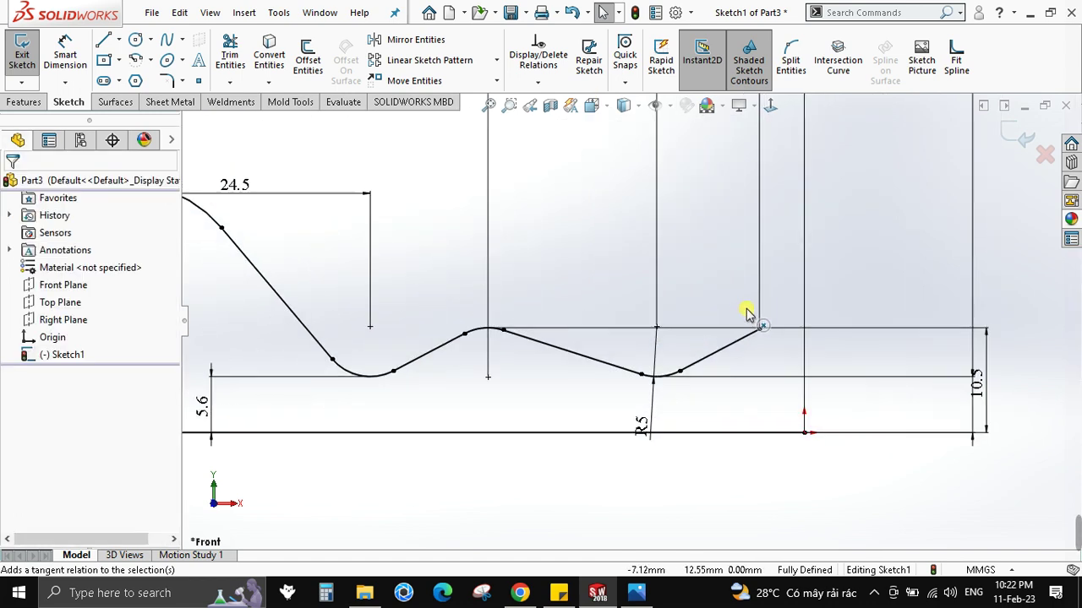
left_click(693, 367)
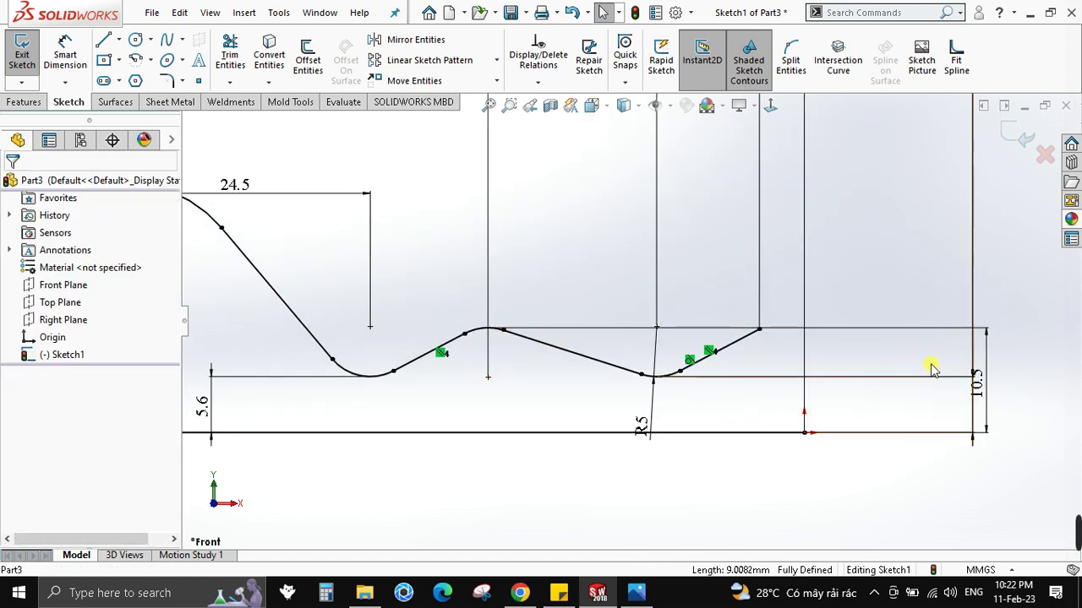
left_click_drag(996, 390, 1024, 390)
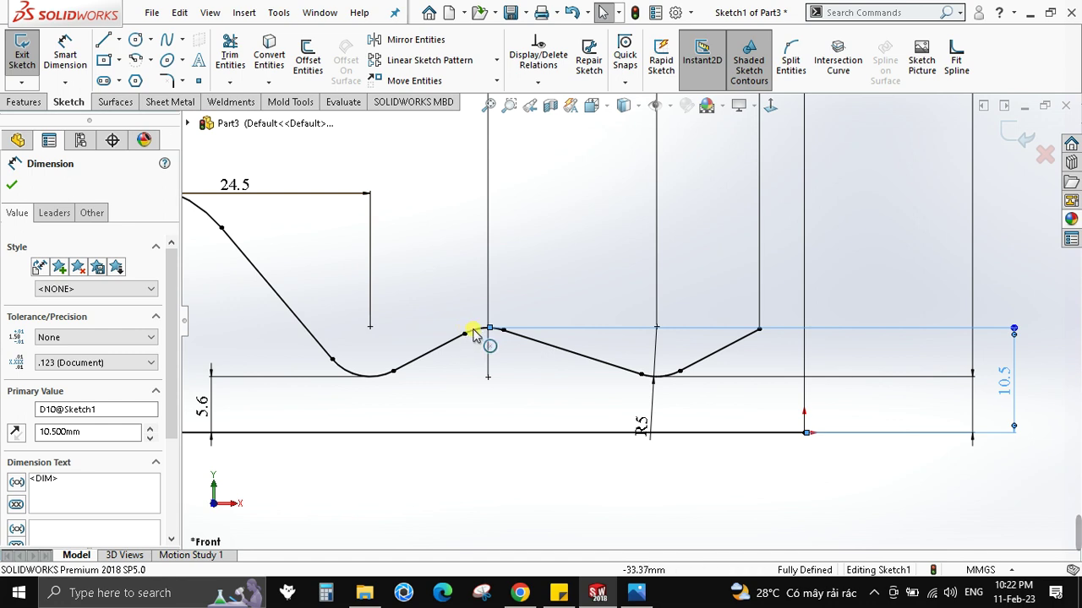
key("Escape")
- Delete the sloped end line's Parallel relation and pick its tip for dimensioning
scroll(693, 367, "down", 2)
left_click(671, 346)
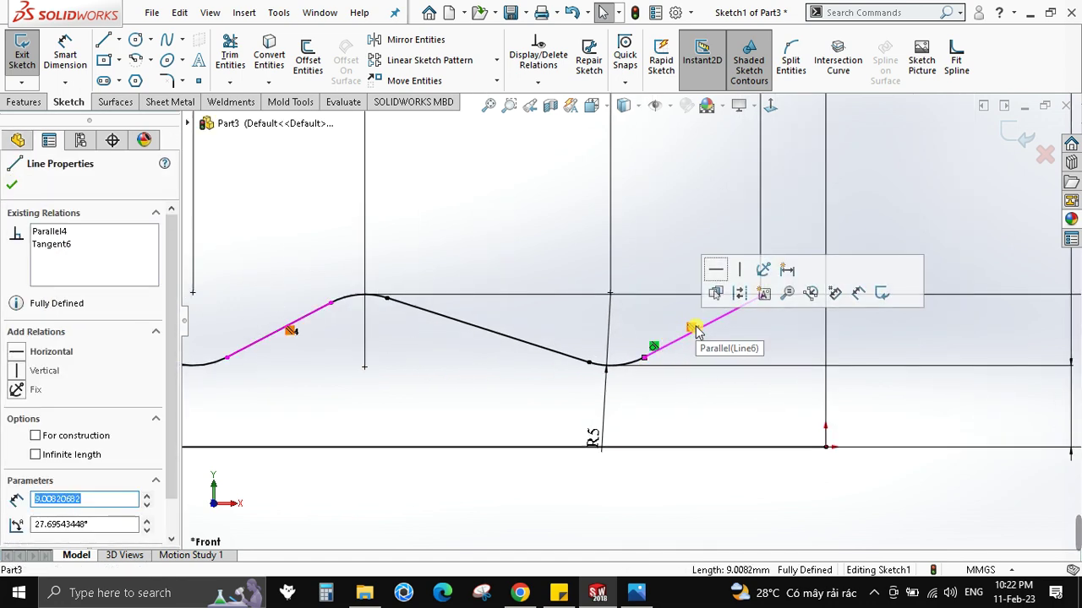
left_click(691, 330)
key("Delete")
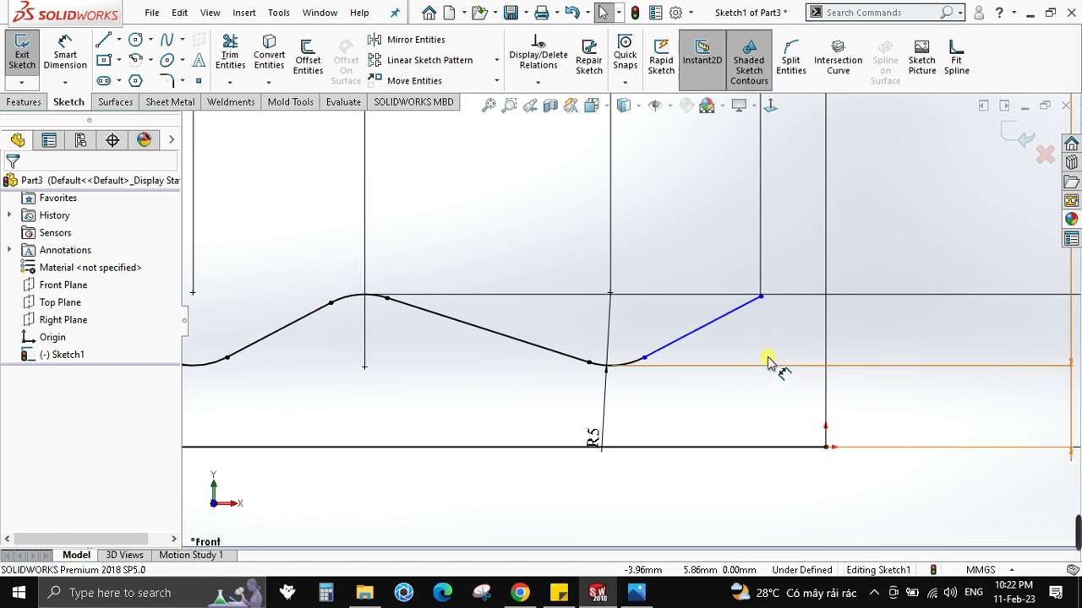
scroll(761, 355, "up", 2)
left_click(739, 302)
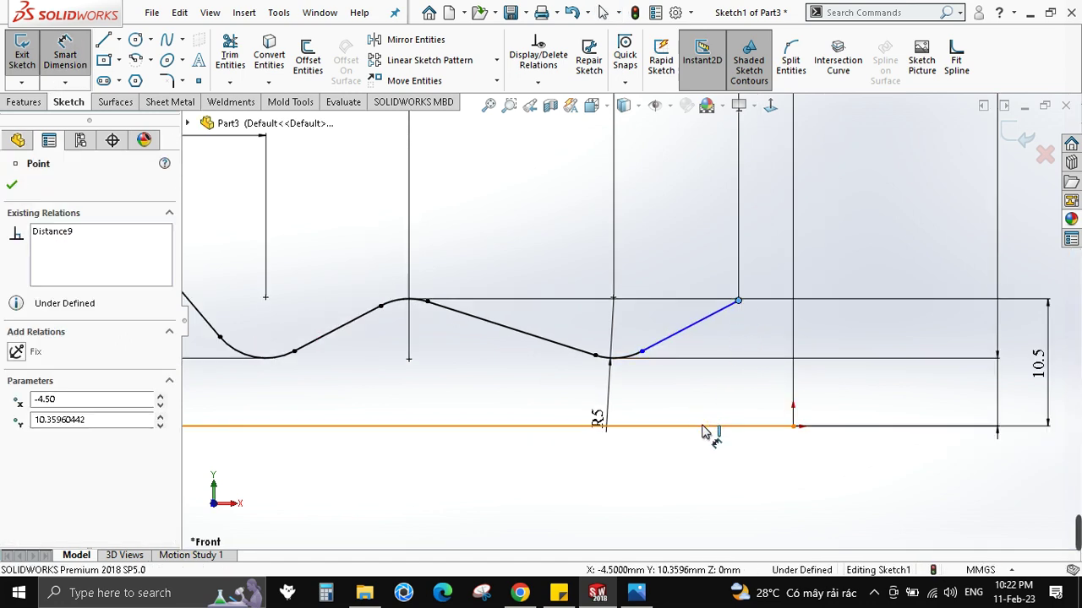
- Dimension the wire's free tip height above the bottom line to fully define the sketch
left_click(926, 425)
key("z")
left_click(1014, 361)
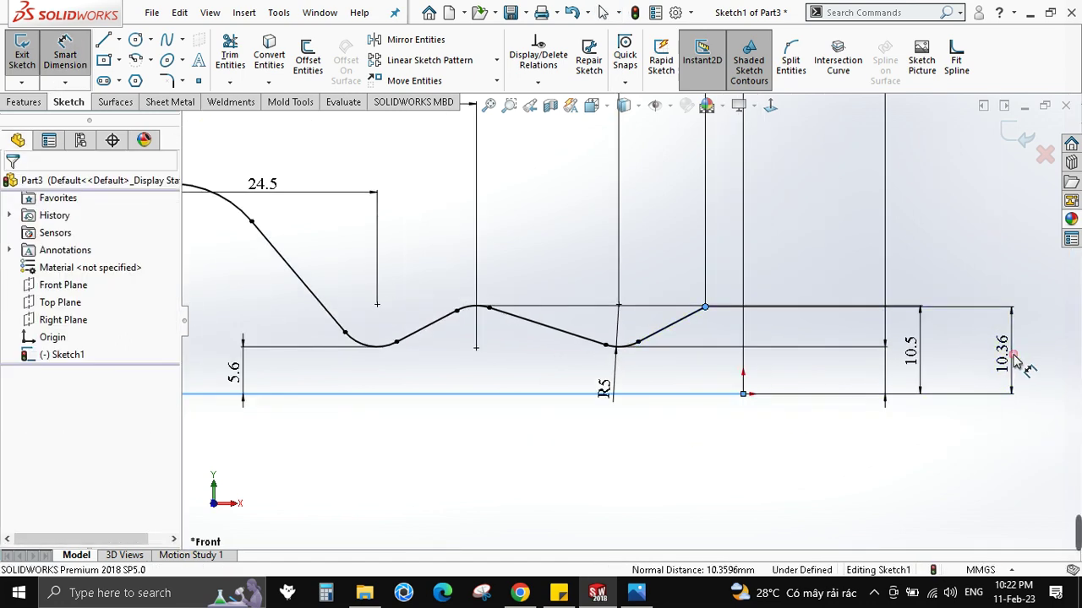
type("10.36")
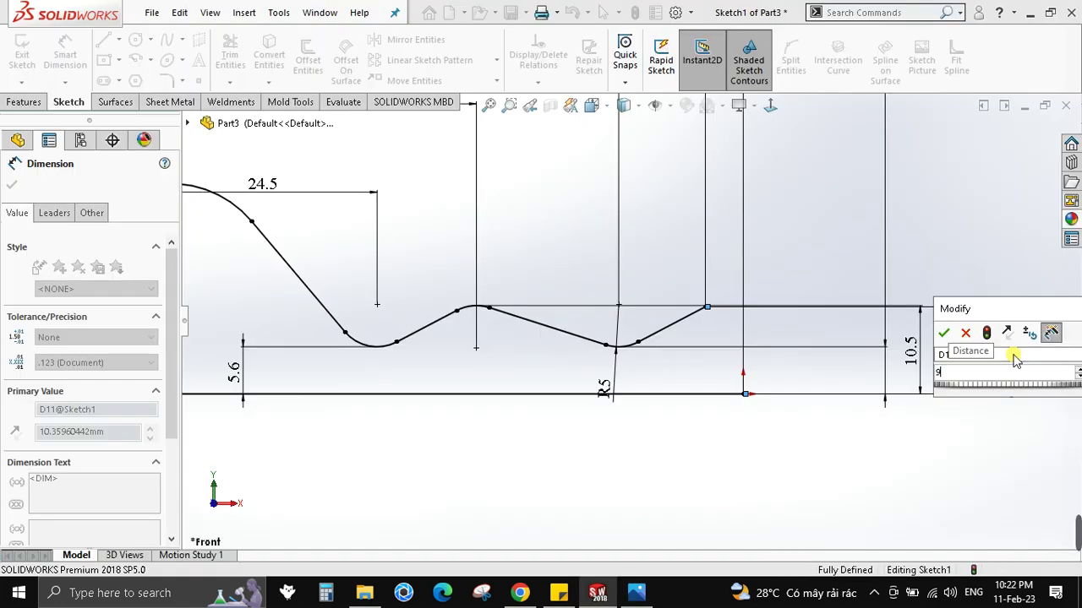
key("Return")
key("Escape")
- Zoom to fit the whole wire sketch and exit the sketch
key("f")
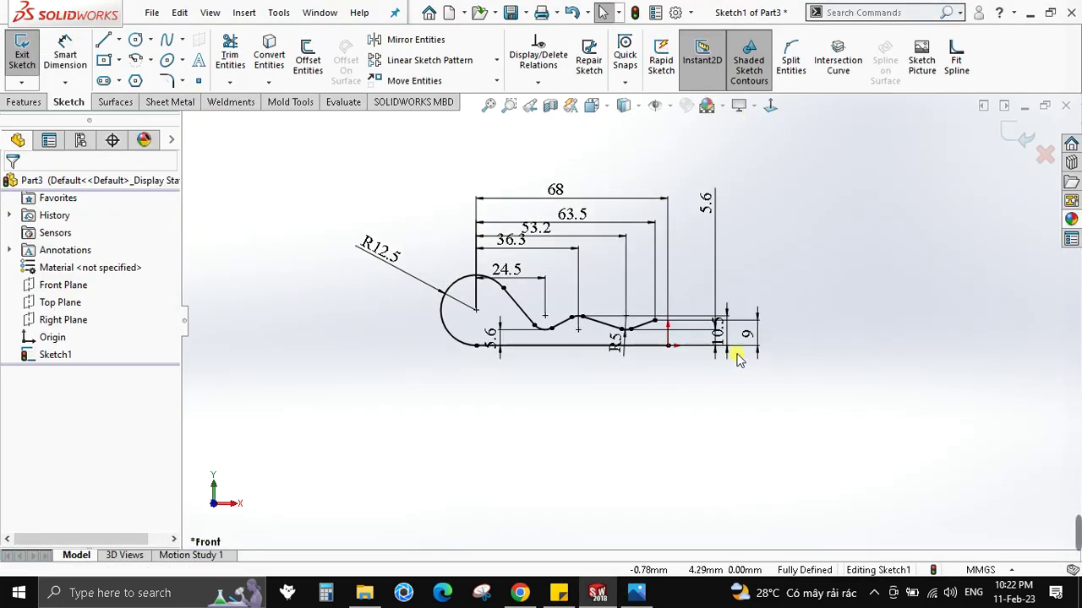
scroll(619, 404, "down", 1)
scroll(621, 374, "down", 2)
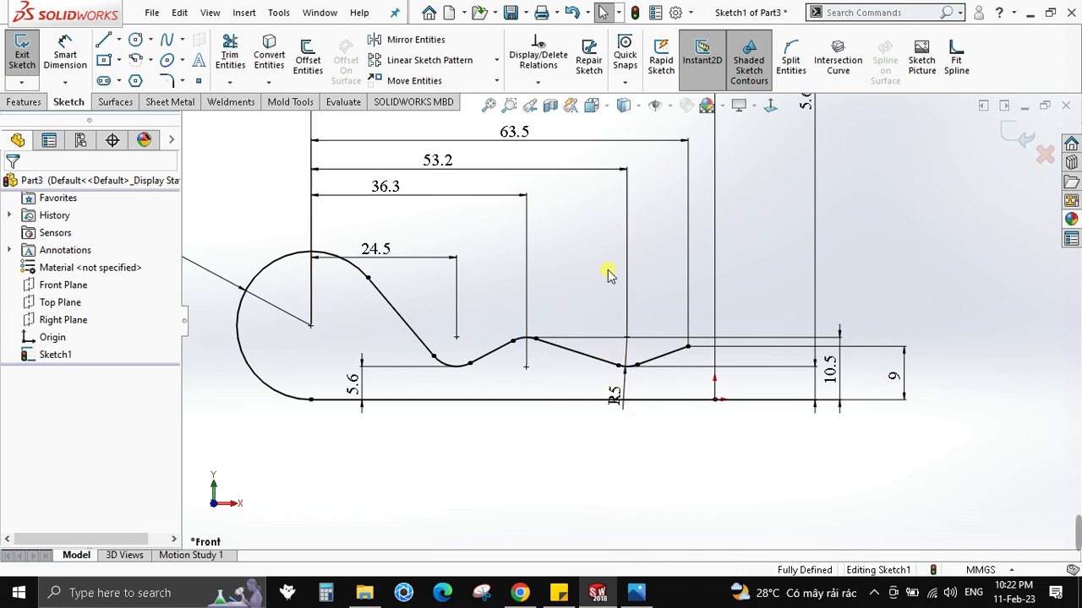
left_click(1014, 135)
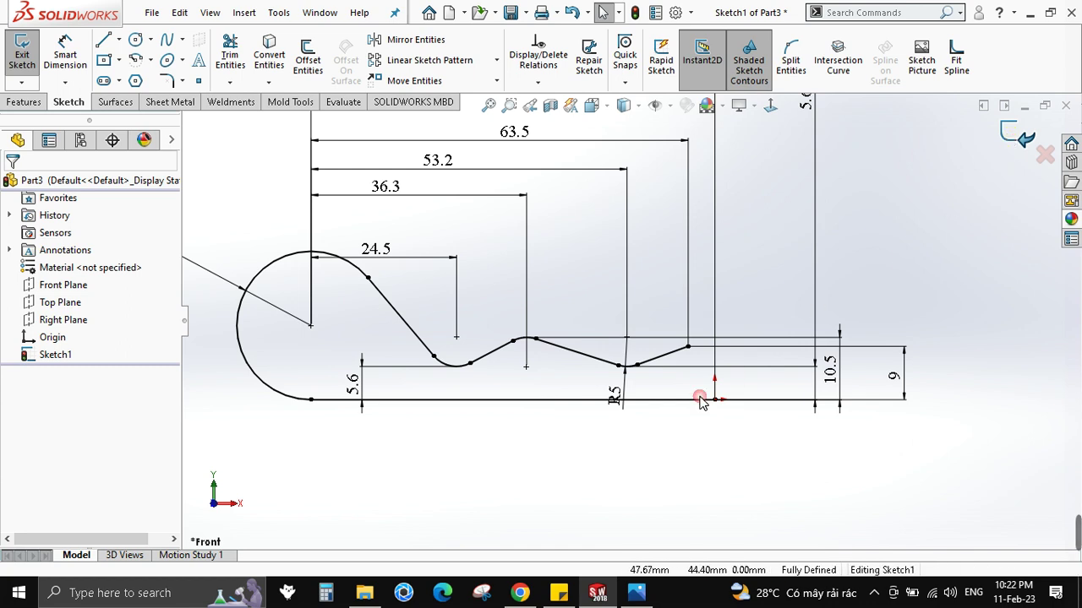
- Sweep a 4 mm circular profile along Sketch1 to create Sweep1, then view the reference drawing
left_click(518, 463)
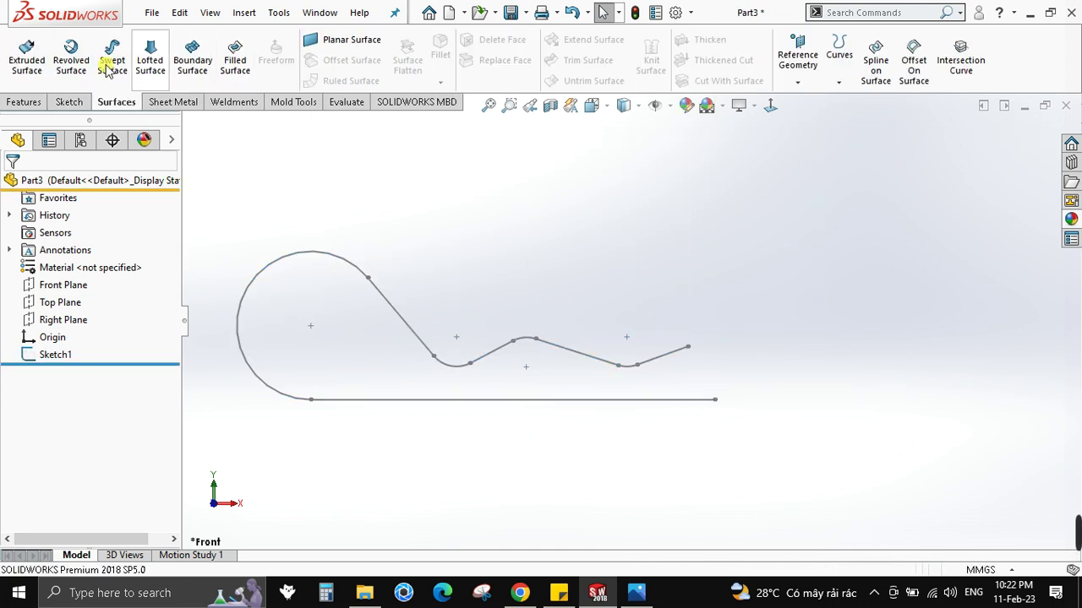
left_click(25, 101)
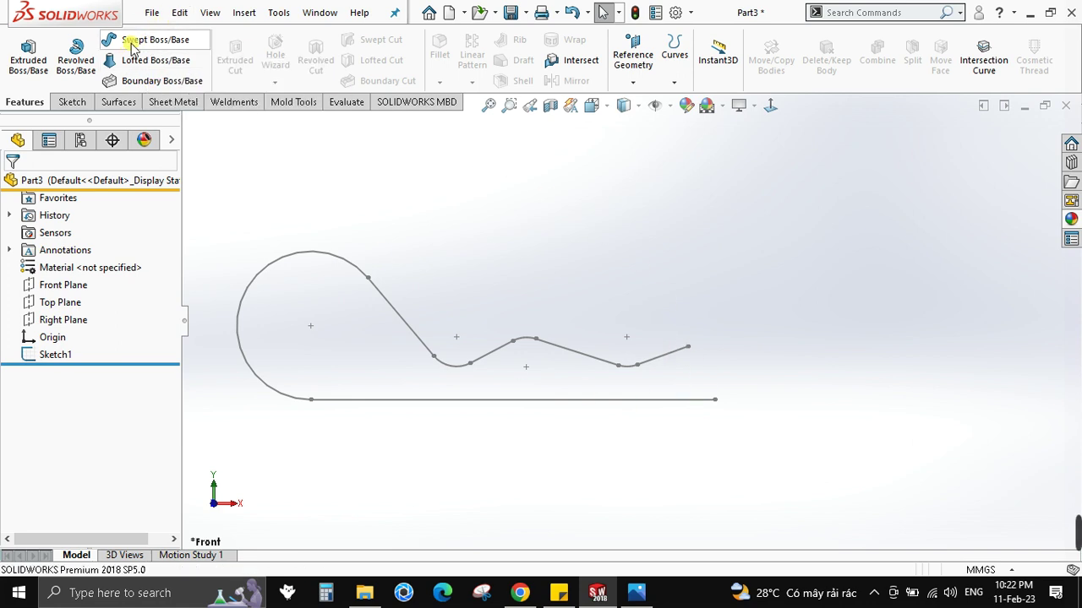
left_click(132, 44)
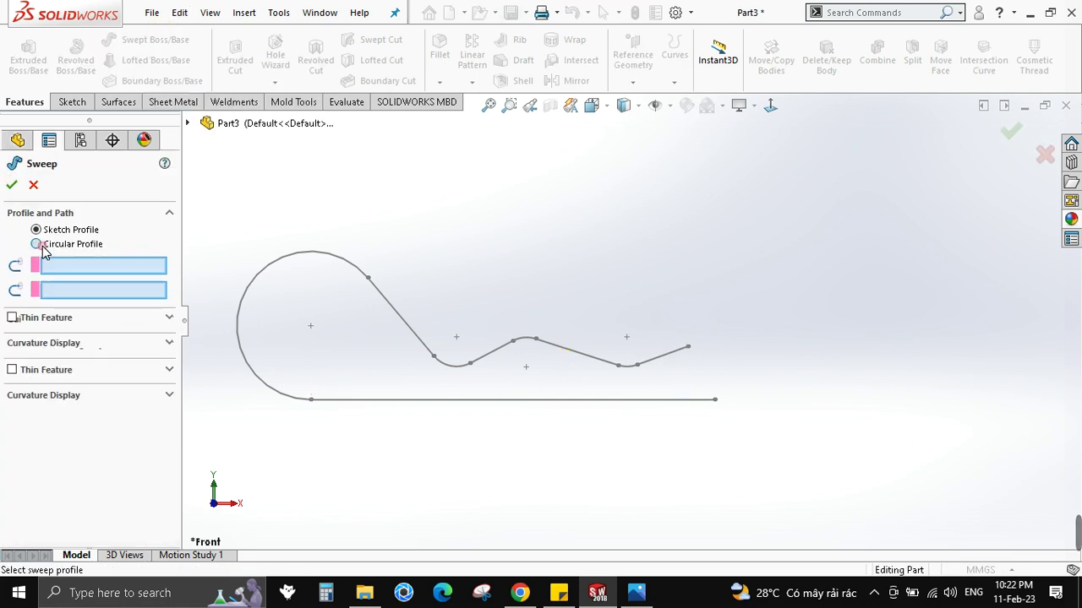
left_click(37, 244)
key("alt+Tab")
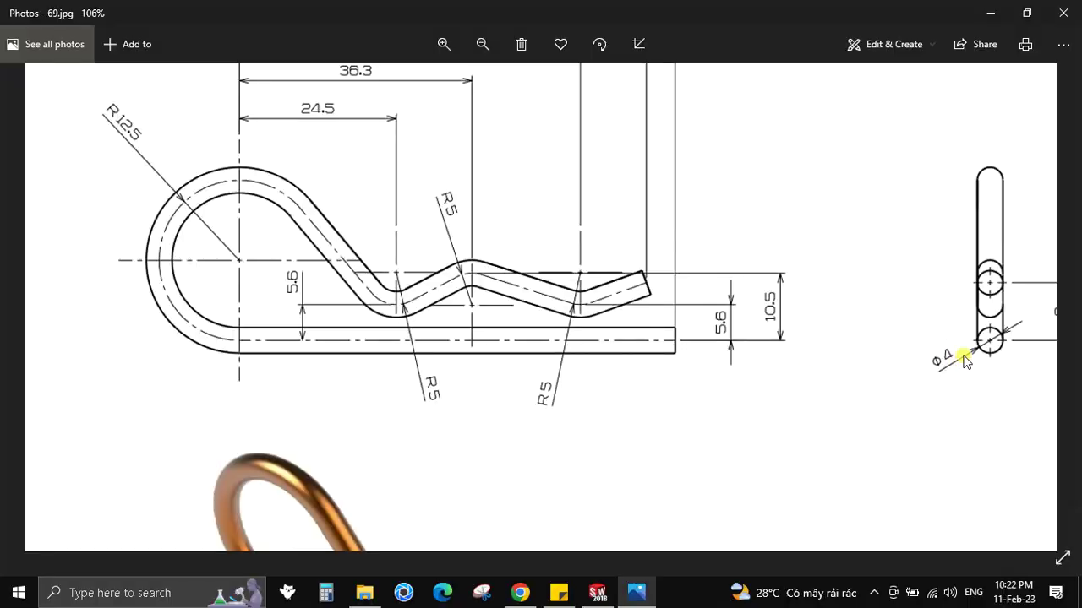
key("alt+Tab")
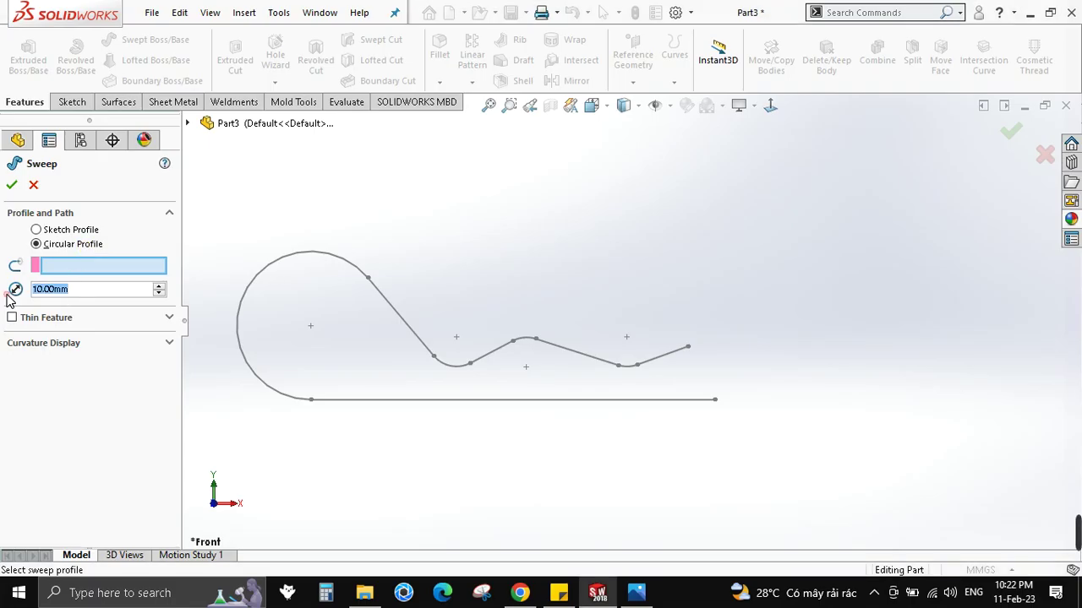
type("4")
left_click(677, 400)
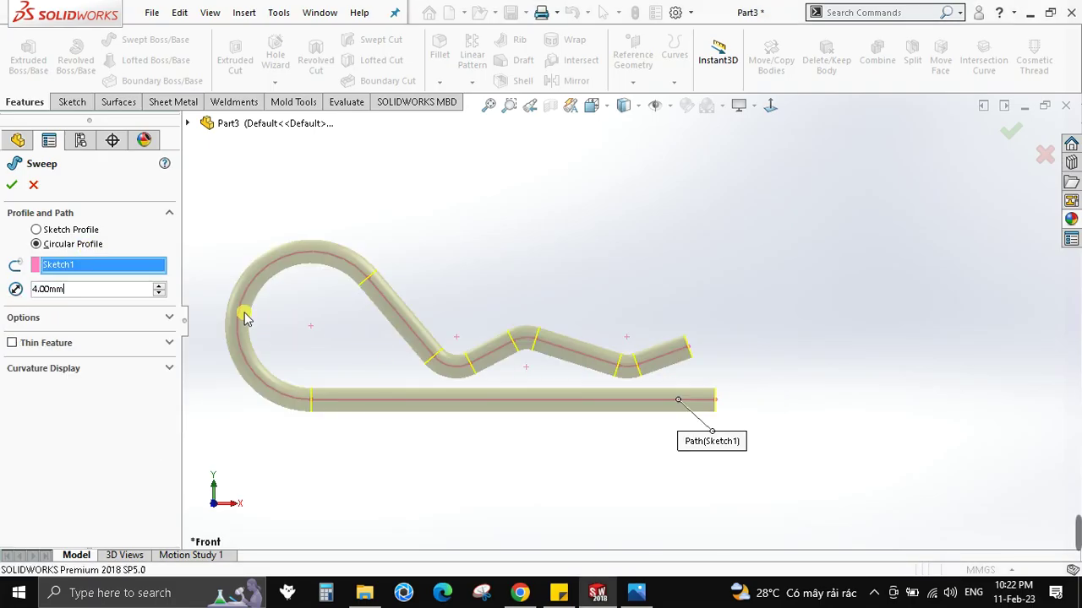
left_click(11, 187)
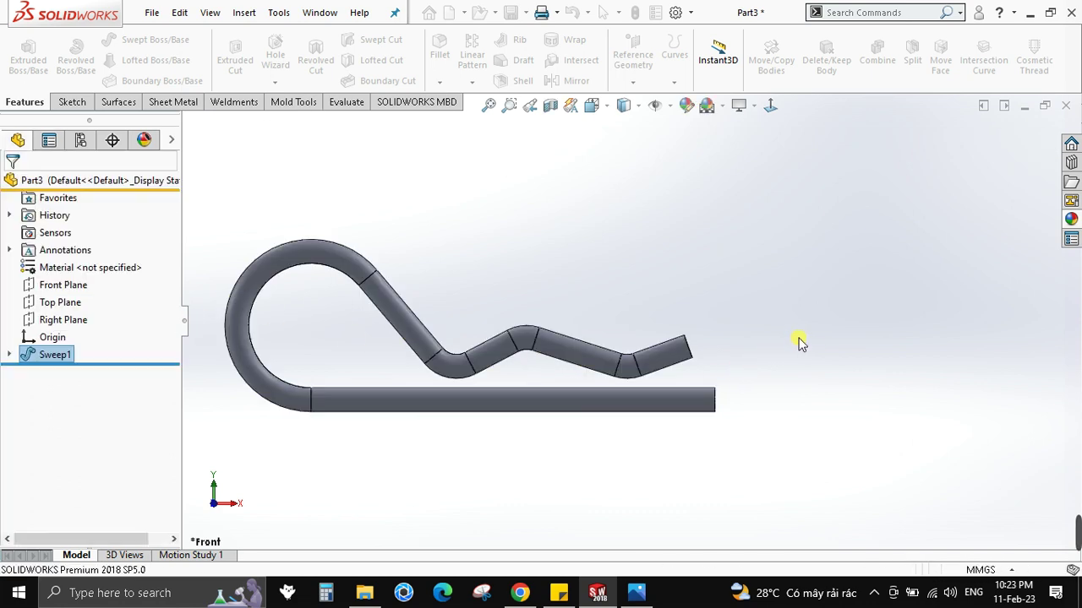
key("alt+Tab")
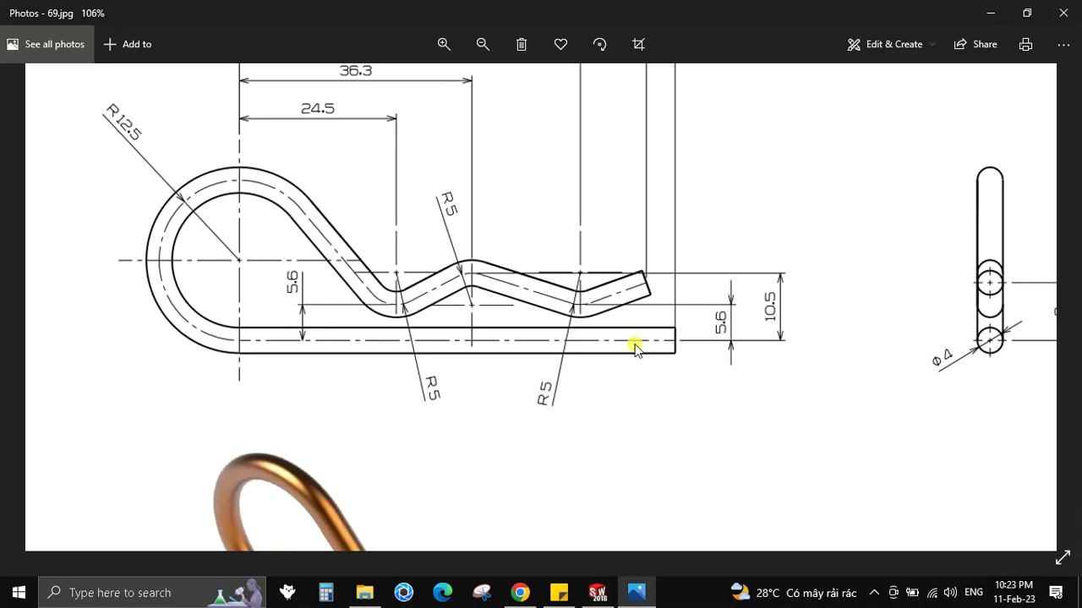
scroll(636, 346, "down", 3)
- Find and open the SOLIDWORKS - DESIGN group on Facebook
left_click(520, 593)
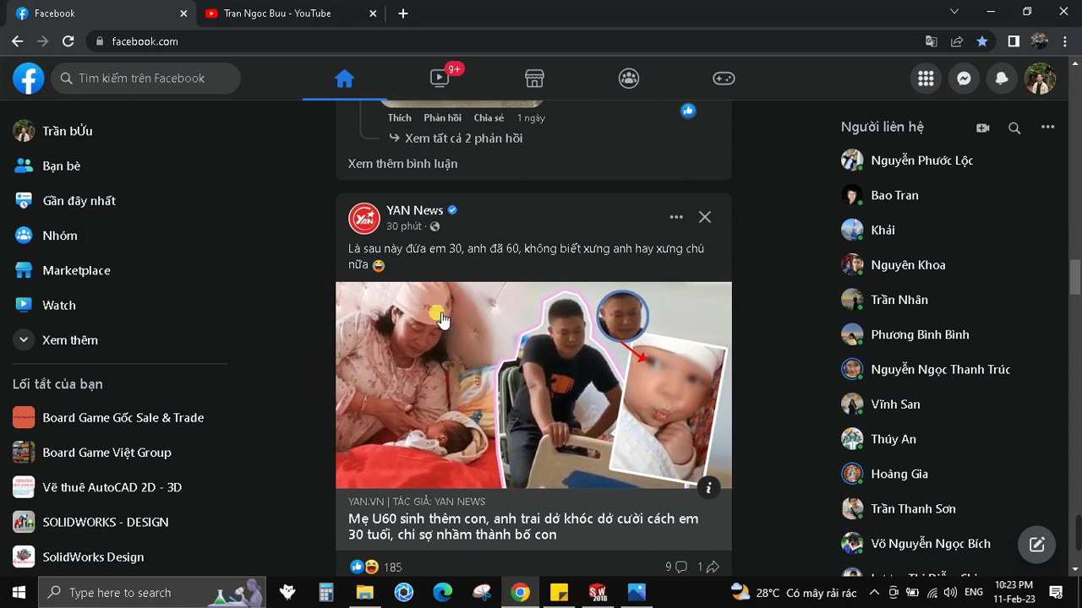
left_click(110, 79)
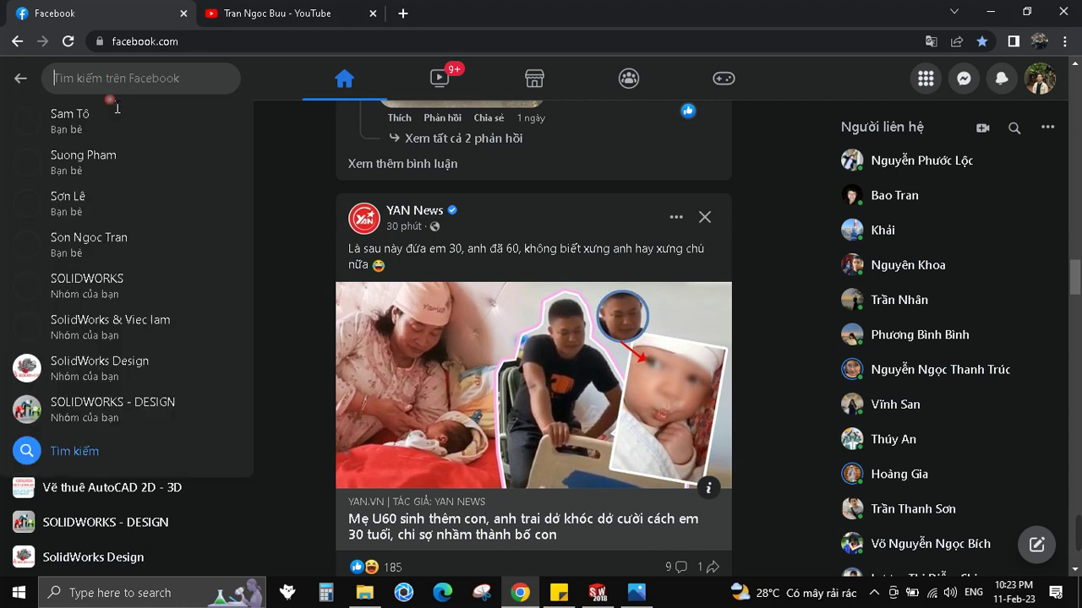
left_click(110, 375)
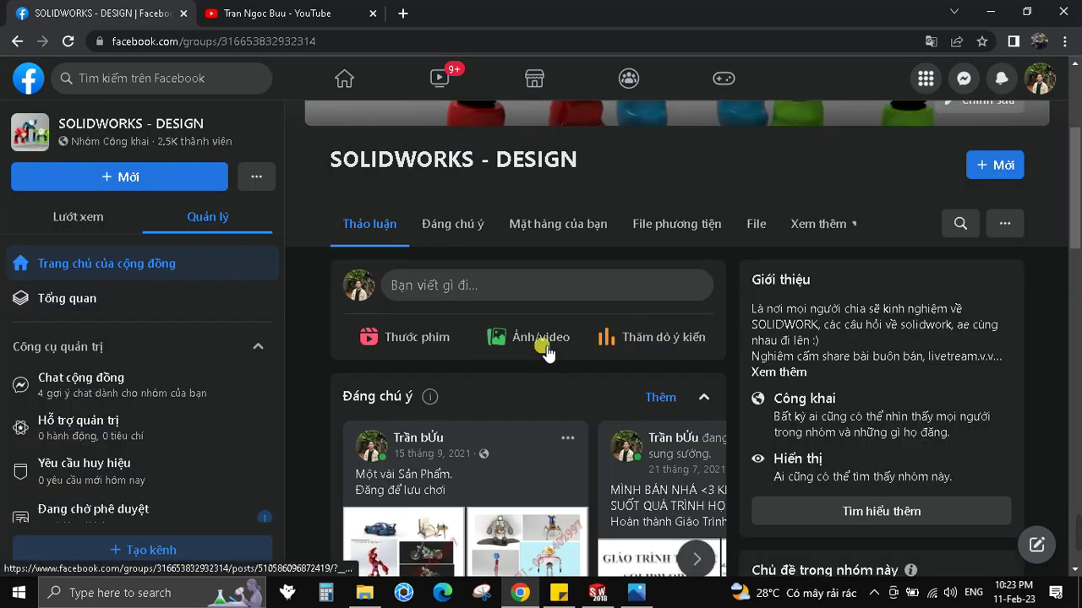
scroll(545, 352, "down", 3)
scroll(545, 351, "down", 4)
scroll(545, 352, "down", 5)
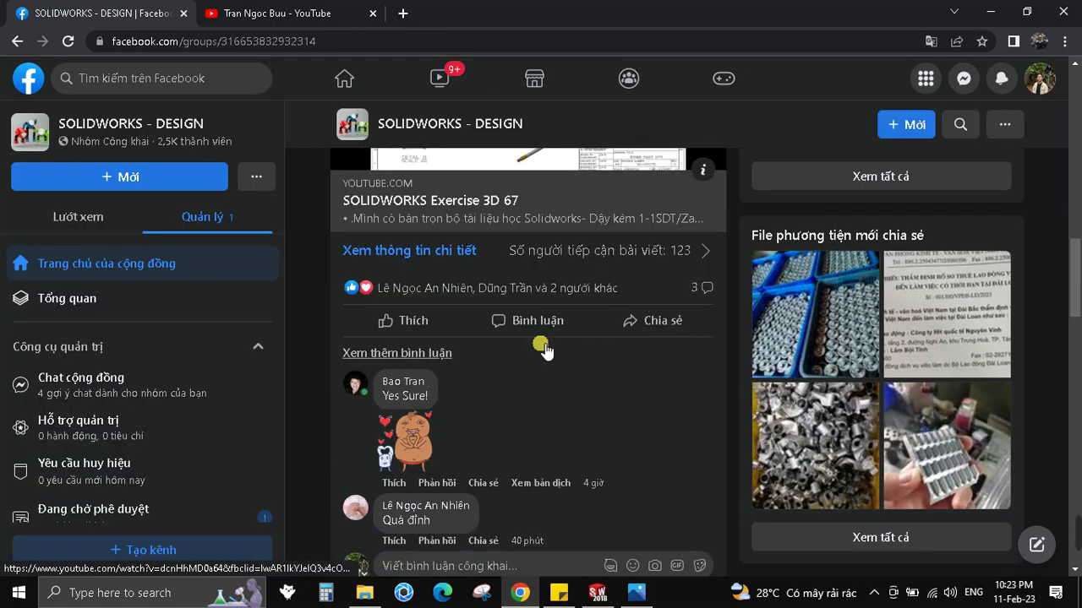
scroll(545, 350, "up", 5)
scroll(545, 349, "up", 3)
scroll(135, 486, "down", 1)
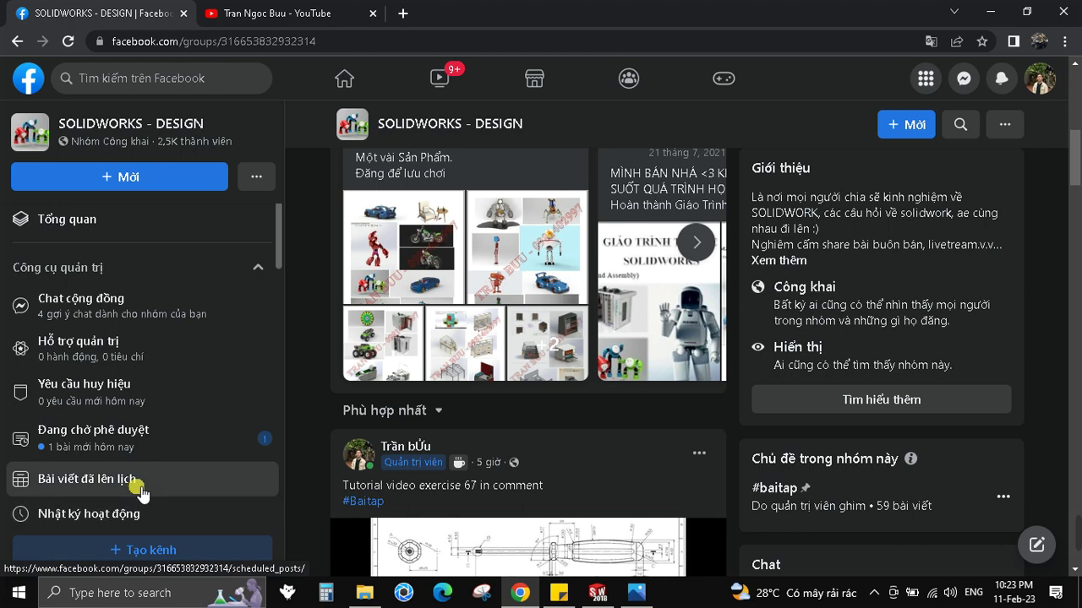
- Approve the one post in the group's 'Đang chờ phê duyệt' list
left_click(176, 456)
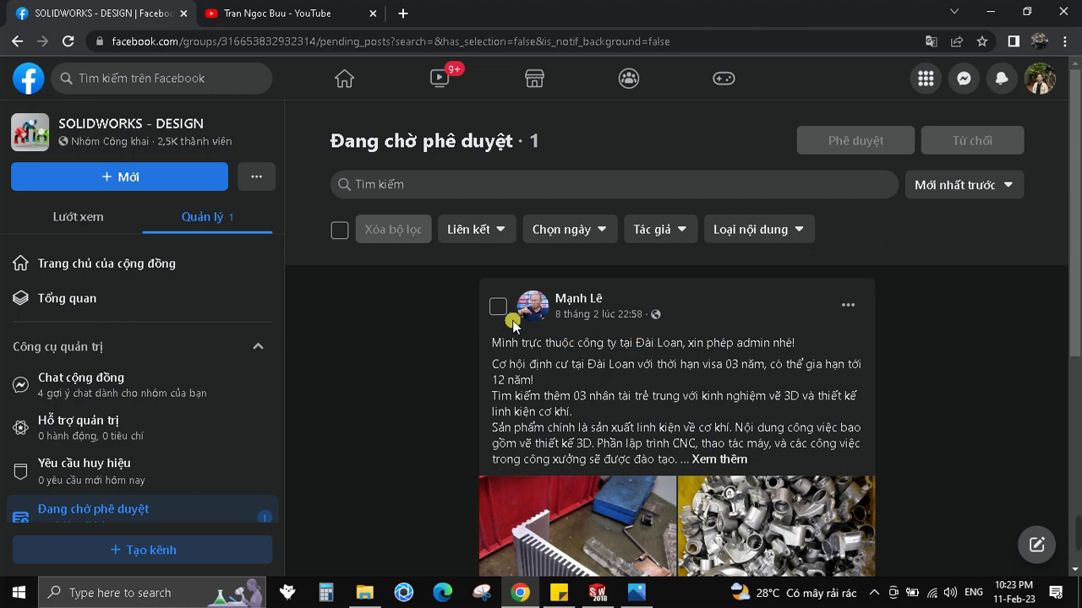
scroll(540, 419, "down", 4)
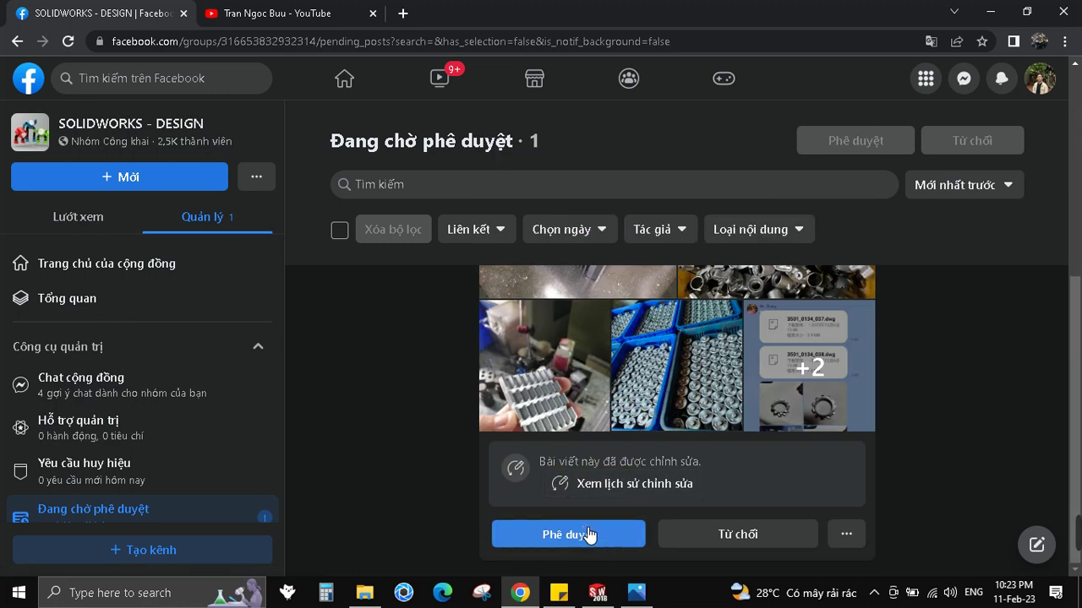
left_click(602, 536)
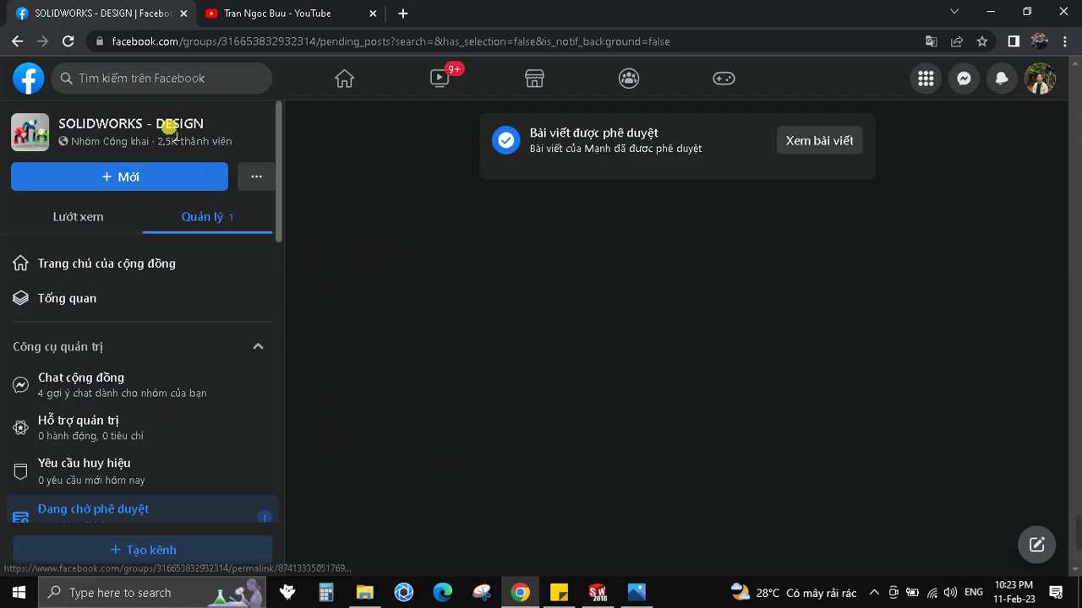